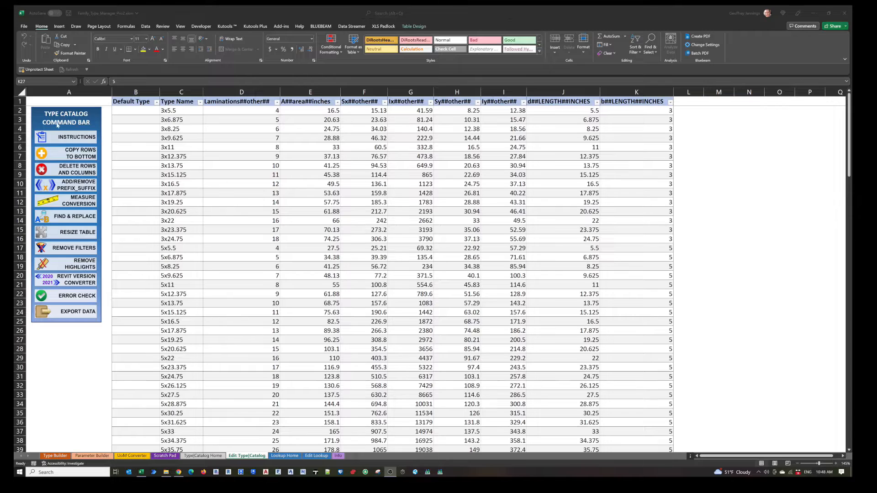
pyautogui.scroll(-10, 181, 256)
pyautogui.click(181, 255)
pyautogui.scroll(-5, 180, 255)
pyautogui.click(181, 265)
pyautogui.scroll(15, 182, 228)
pyautogui.click(188, 191)
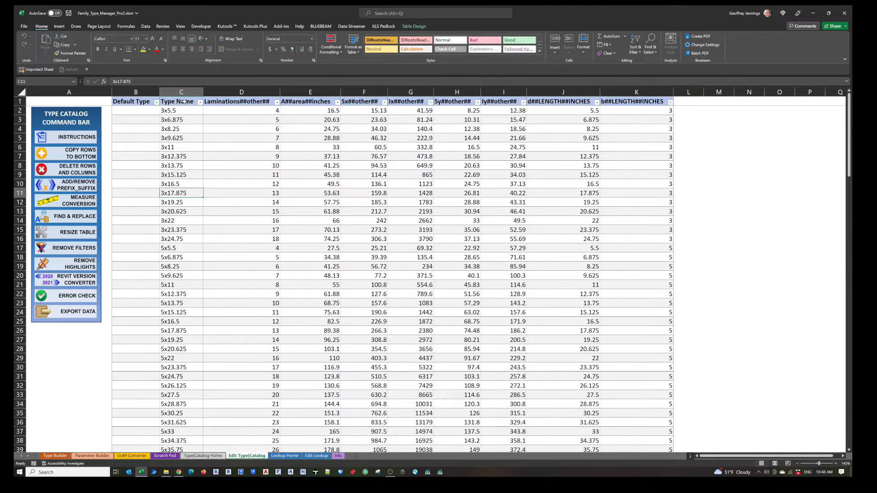
# - Filter the Type Name column to only 10.5x12.375 and 10.5x16.5, and remove the filters from the table
pyautogui.click(200, 102)
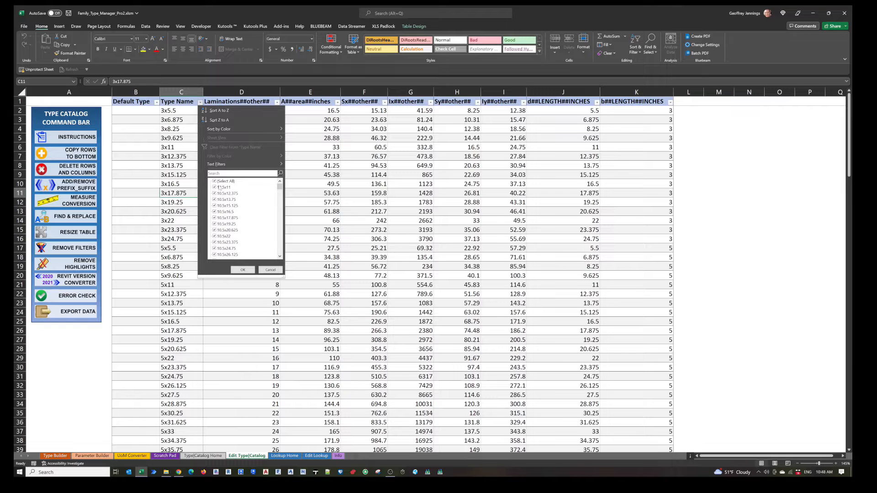
pyautogui.click(220, 200)
pyautogui.click(222, 218)
pyautogui.click(224, 193)
pyautogui.click(224, 211)
pyautogui.click(242, 269)
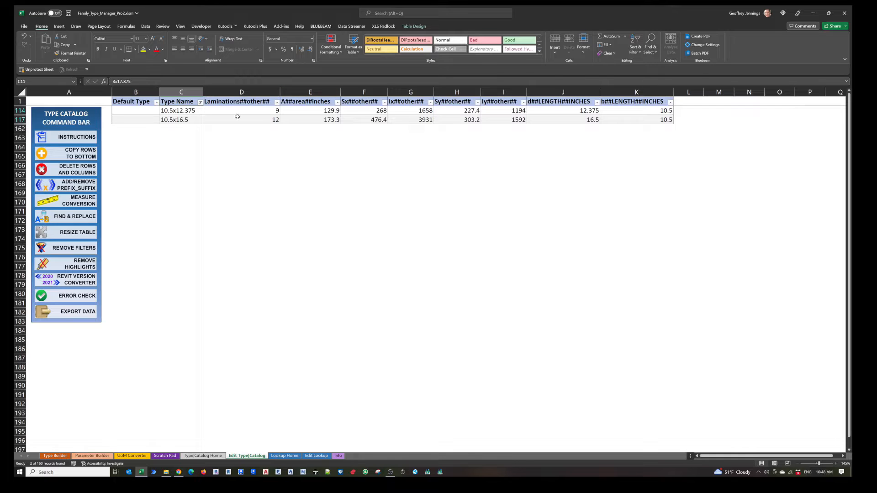
pyautogui.click(75, 249)
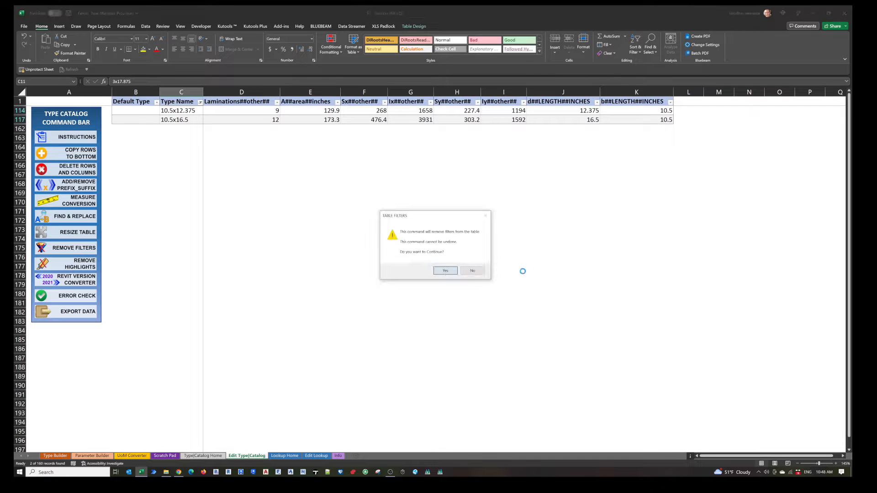
pyautogui.click(472, 270)
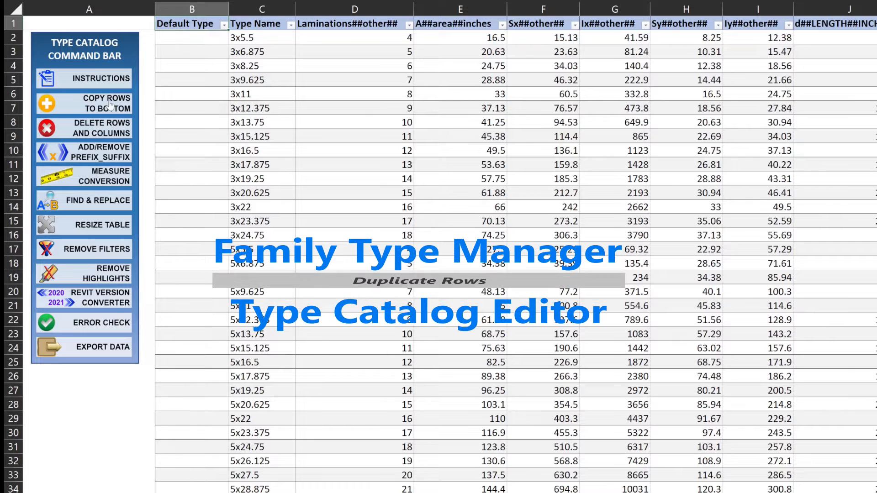
# - Copy the rows of types 3x5.5 through 3x24.75 to the bottom of the catalog table
pyautogui.moveTo(280, 39); pyautogui.dragTo(273, 236)
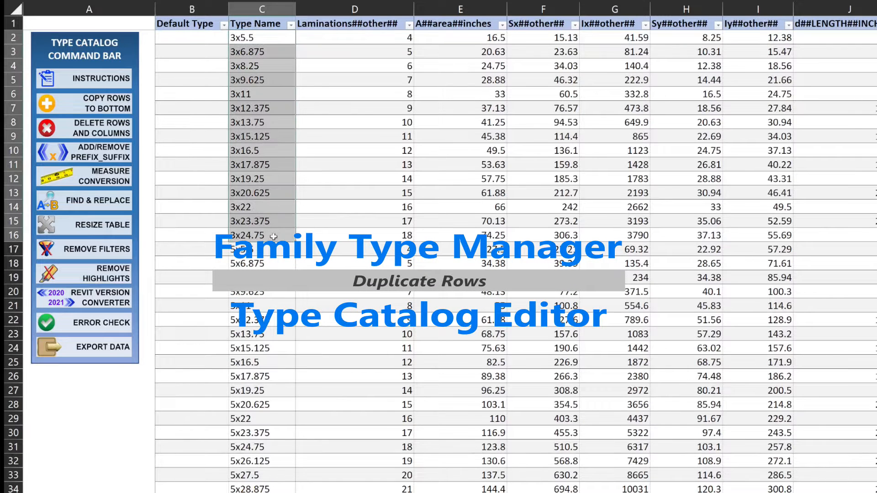
pyautogui.click(110, 106)
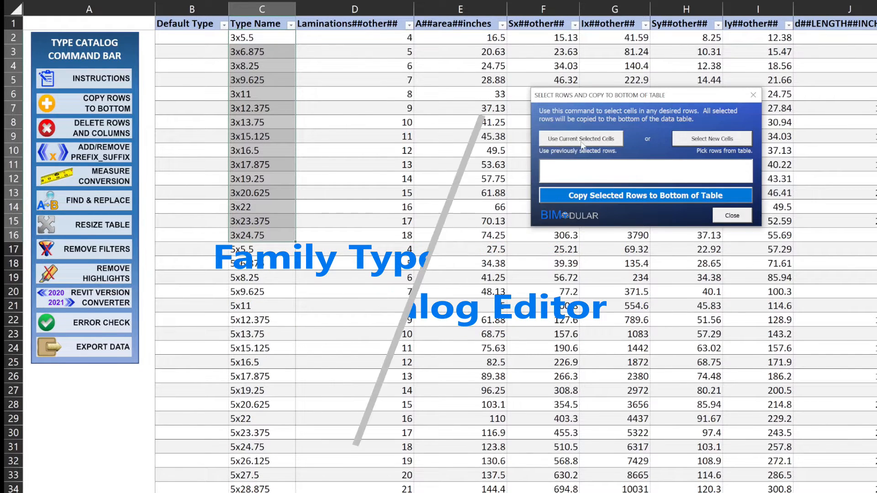
pyautogui.click(636, 200)
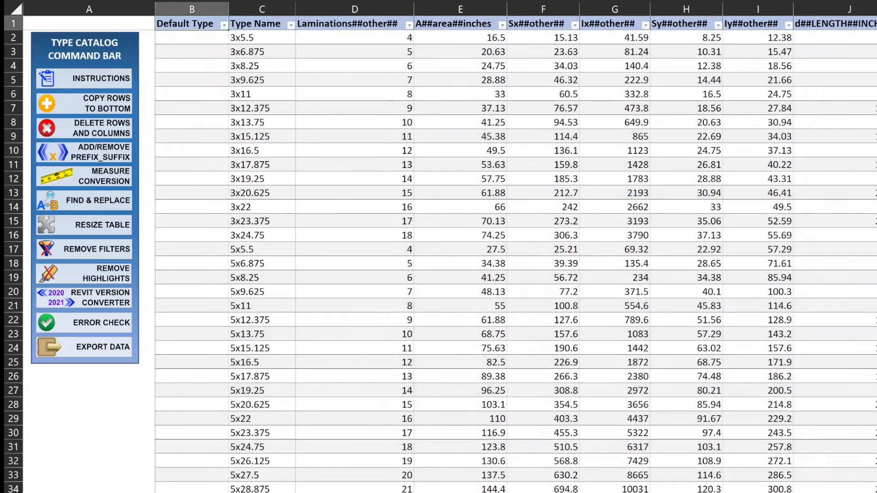
pyautogui.scroll(-20, 516, 262)
pyautogui.scroll(-10, 94, 274)
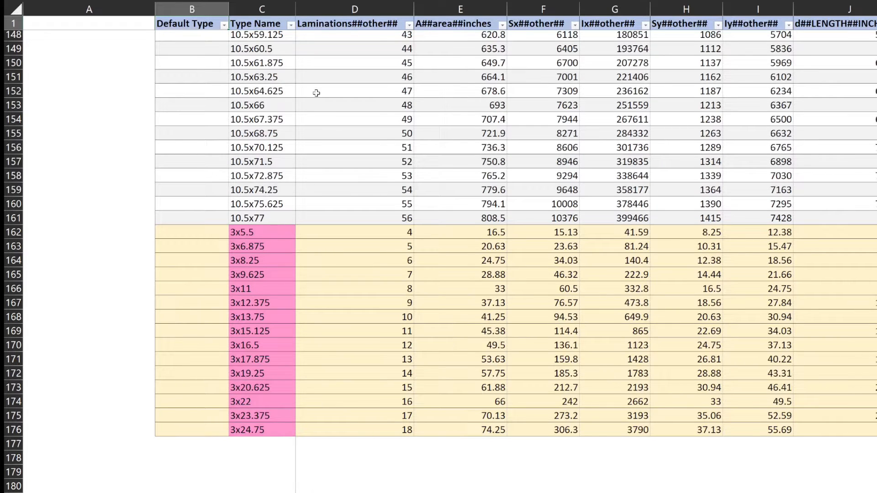
# - Rename the first copied type, in cell C162, as 14x5.5
pyautogui.click(264, 231)
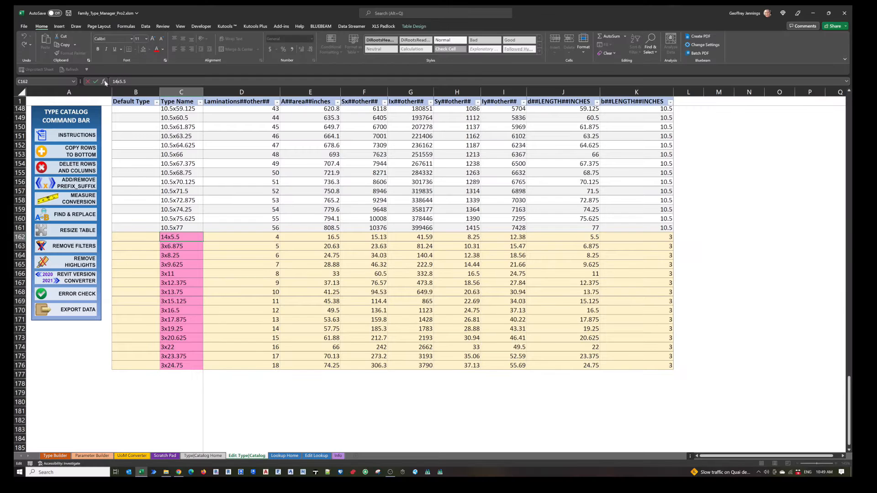
pyautogui.write('14x5.5')
pyautogui.press('Return')
# - Set the type name in cell C162 back to 3x5.5
pyautogui.click(192, 237)
pyautogui.moveTo(114, 82); pyautogui.dragTo(95, 84)
pyautogui.write('3')
pyautogui.press('Return')
pyautogui.click(185, 236)
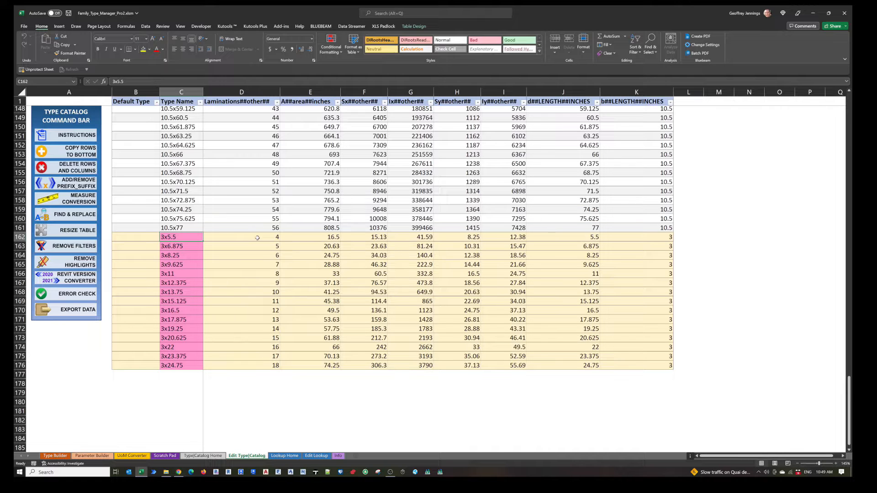
# - Delete the copied rows 162 to 176 from the catalog table
pyautogui.moveTo(257, 238); pyautogui.dragTo(264, 365)
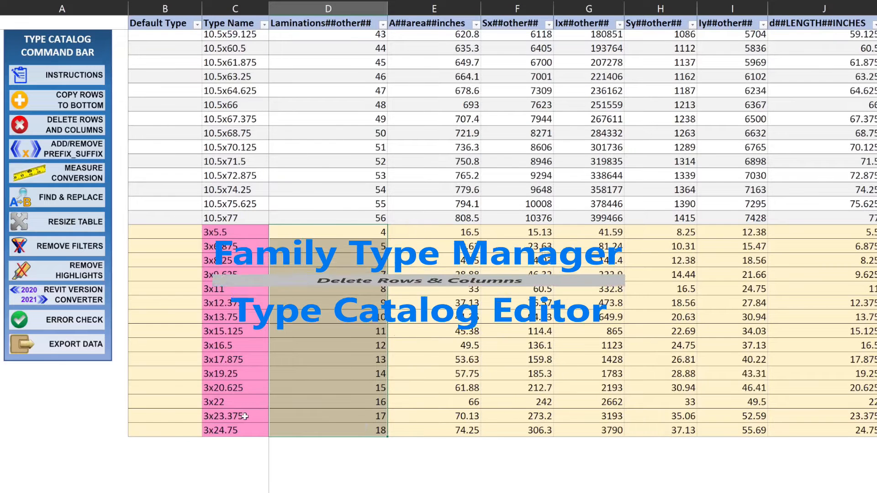
pyautogui.click(68, 130)
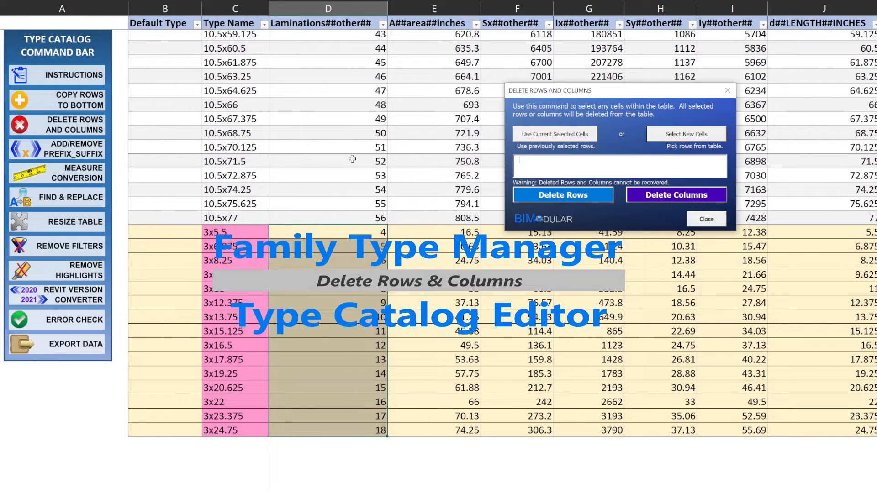
pyautogui.click(569, 137)
pyautogui.click(563, 195)
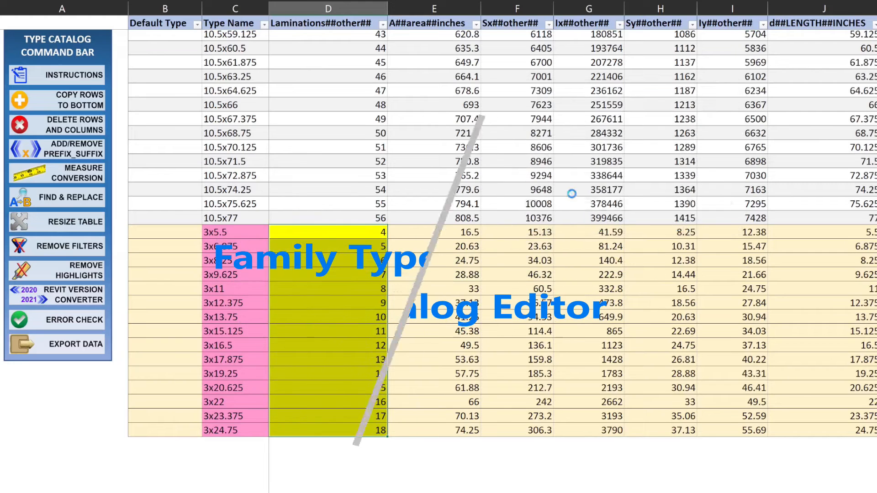
pyautogui.click(666, 276)
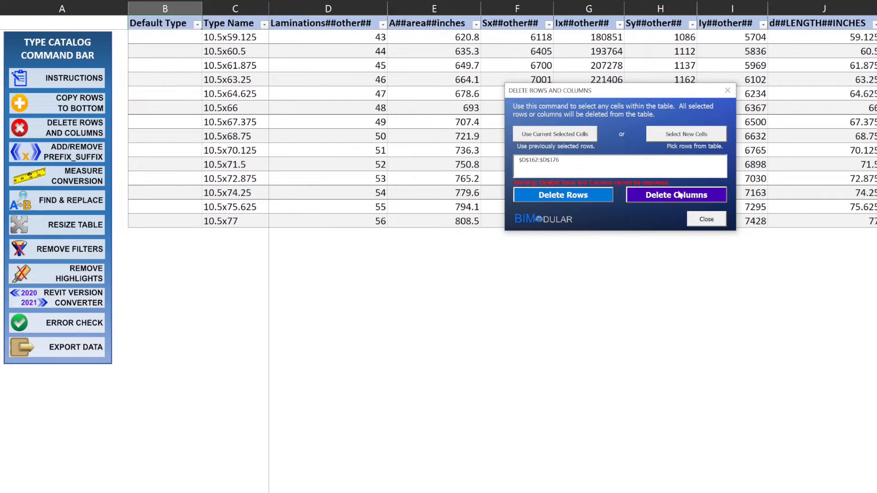
pyautogui.click(706, 220)
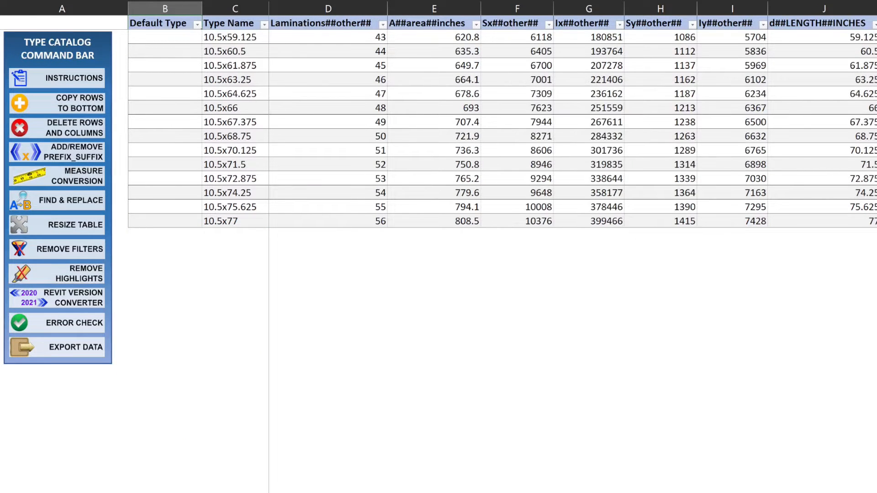
# - Add the prefix "bm_" to the type names in cells C2:C11, C15, C20 and C24
pyautogui.moveTo(848, 386); pyautogui.dragTo(849, 108)
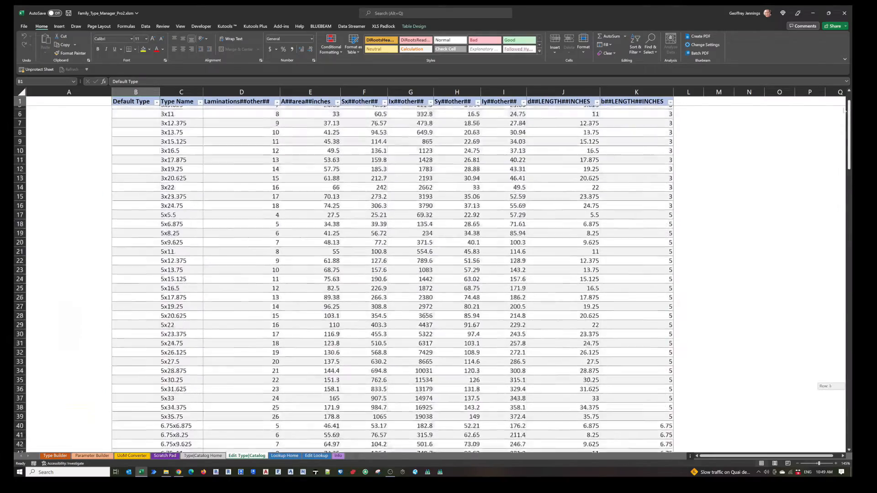
pyautogui.click(669, 130)
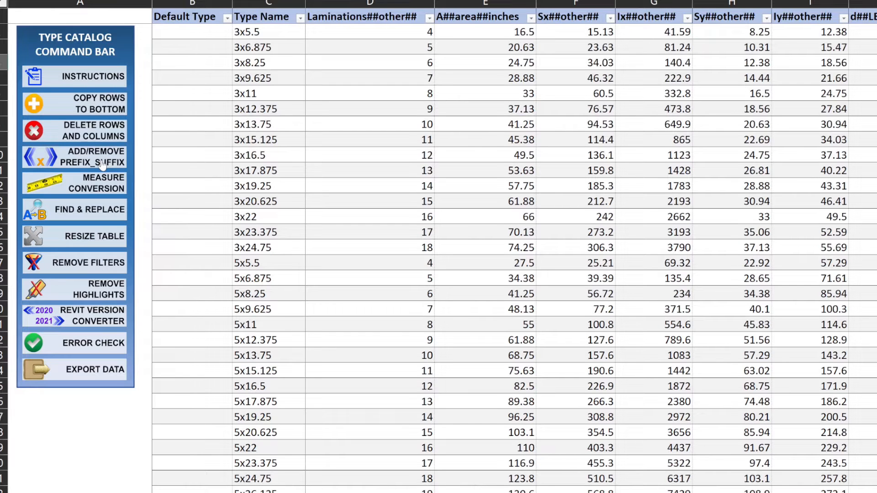
pyautogui.click(102, 165)
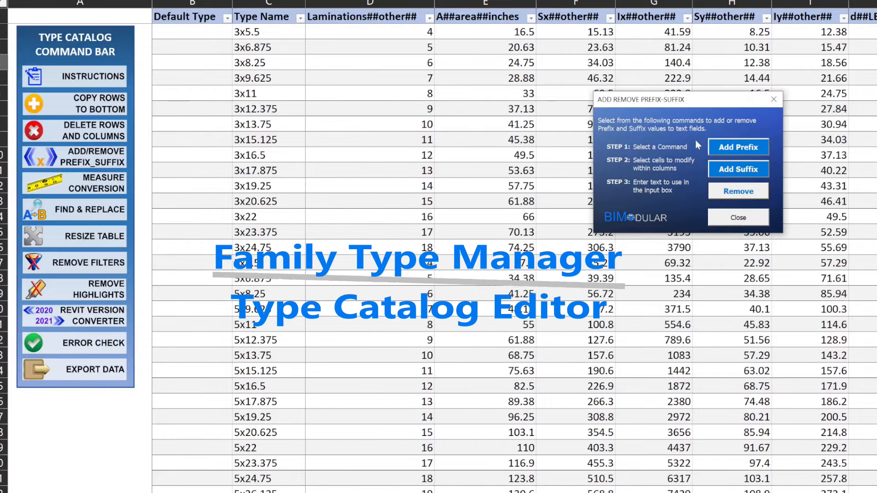
pyautogui.click(733, 145)
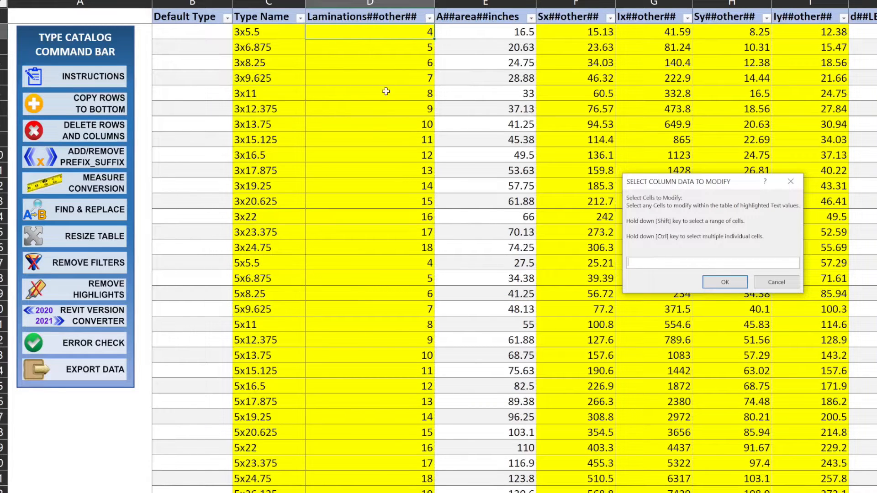
pyautogui.moveTo(276, 33); pyautogui.dragTo(279, 171)
pyautogui.keyDown('ctrl'); pyautogui.click(279, 233); pyautogui.keyUp('ctrl')
pyautogui.keyDown('ctrl'); pyautogui.click(274, 310); pyautogui.keyUp('ctrl')
pyautogui.keyDown('ctrl'); pyautogui.click(270, 372); pyautogui.keyUp('ctrl')
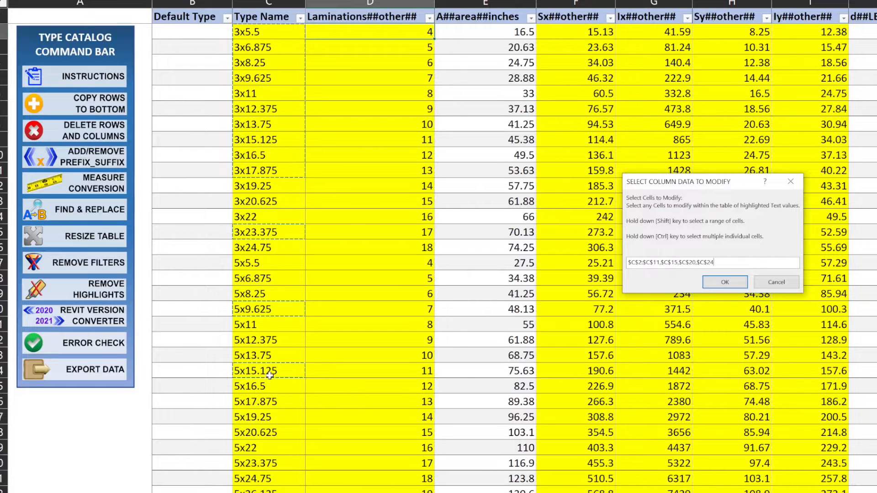
pyautogui.click(725, 282)
pyautogui.write('bm_')
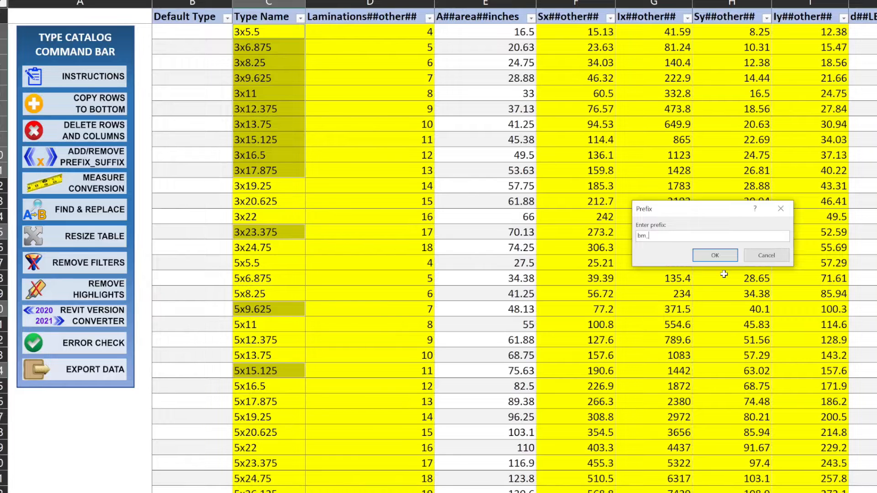
pyautogui.press('Return')
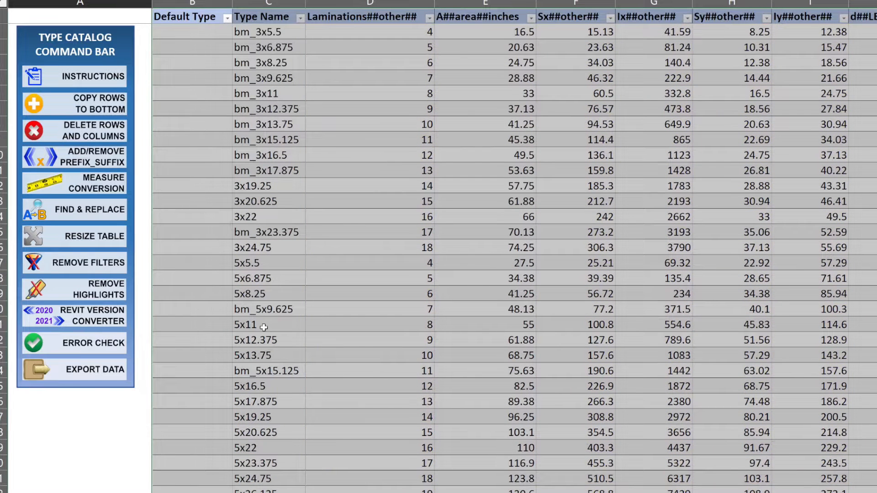
# - Remove the text "bm_" from the type names in cells C2:C28
pyautogui.click(116, 170)
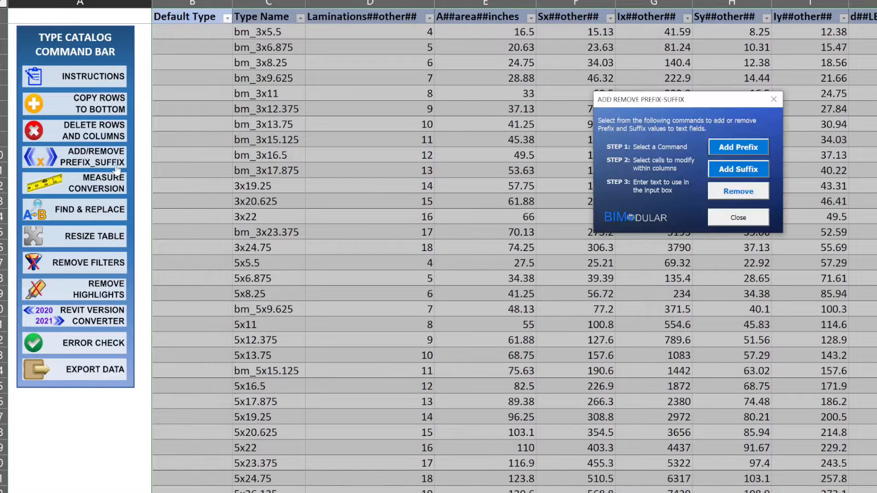
pyautogui.click(738, 191)
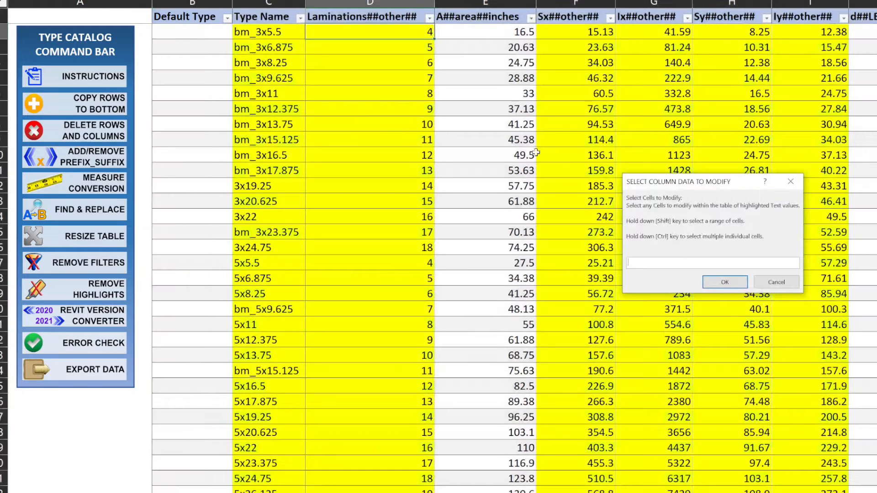
pyautogui.moveTo(265, 32); pyautogui.dragTo(283, 434)
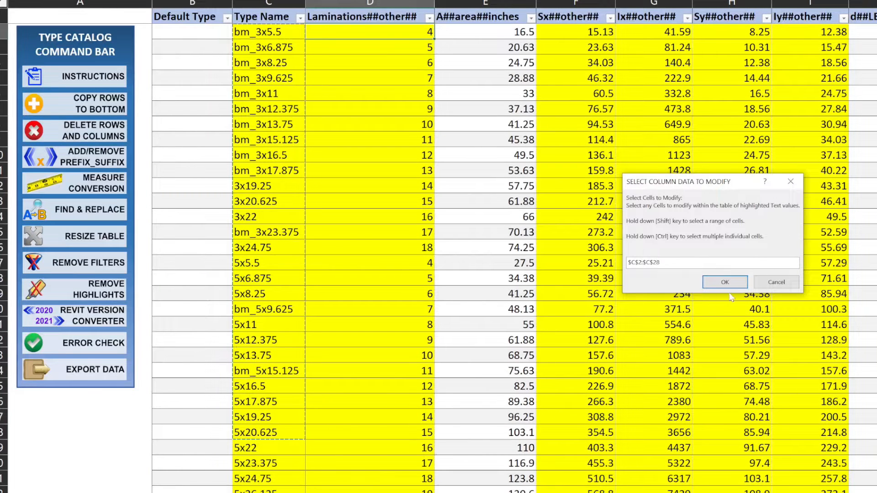
pyautogui.click(725, 282)
pyautogui.write('bm_')
pyautogui.press('Return')
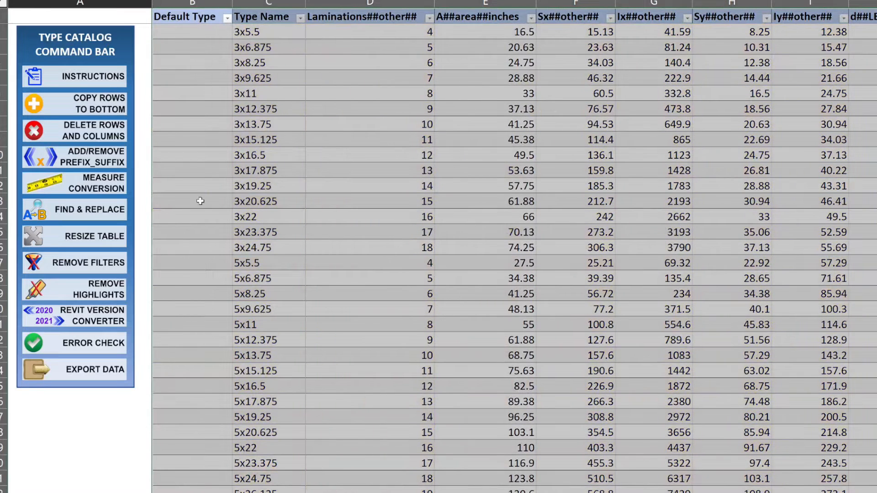
pyautogui.click(221, 140)
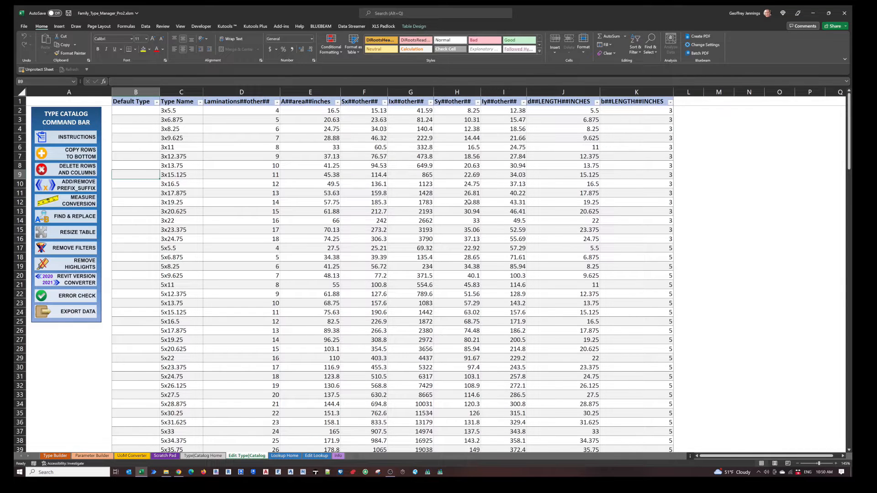
# - Add the column headers Feet in L1 and Area in M1, and resize the table to include them
pyautogui.click(698, 103)
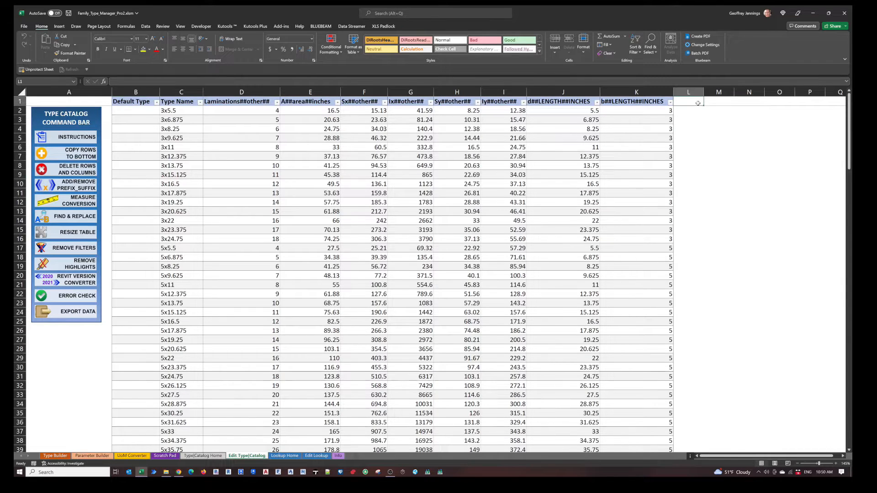
pyautogui.write('Feet')
pyautogui.press('Tab')
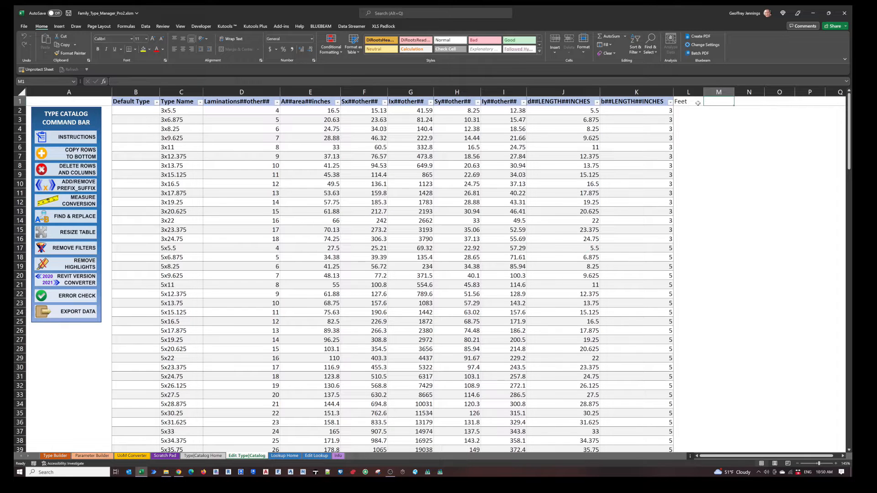
pyautogui.write('Area')
pyautogui.press('Return')
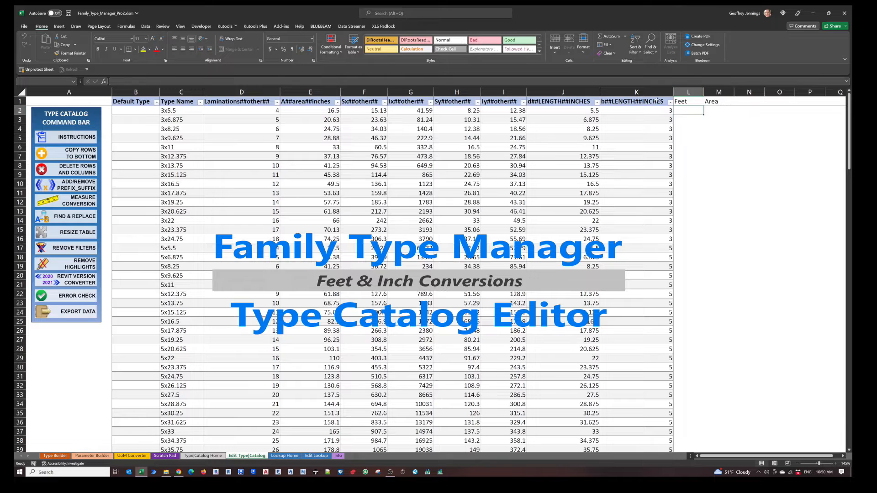
pyautogui.click(78, 234)
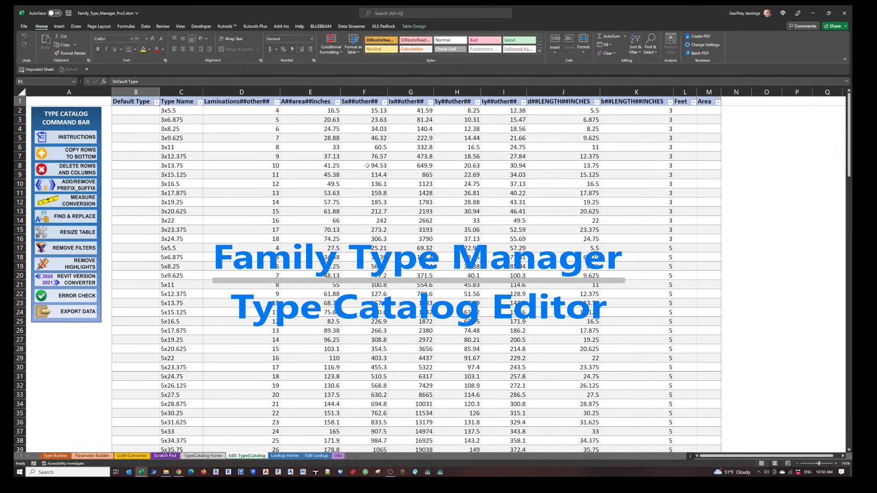
# - Set up a feet-inch measurement conversion of type Inch.Decimal_to_Feet.Inch.Fraction with the Dec. Inches to Feet-Inch Max 64th format
pyautogui.click(72, 206)
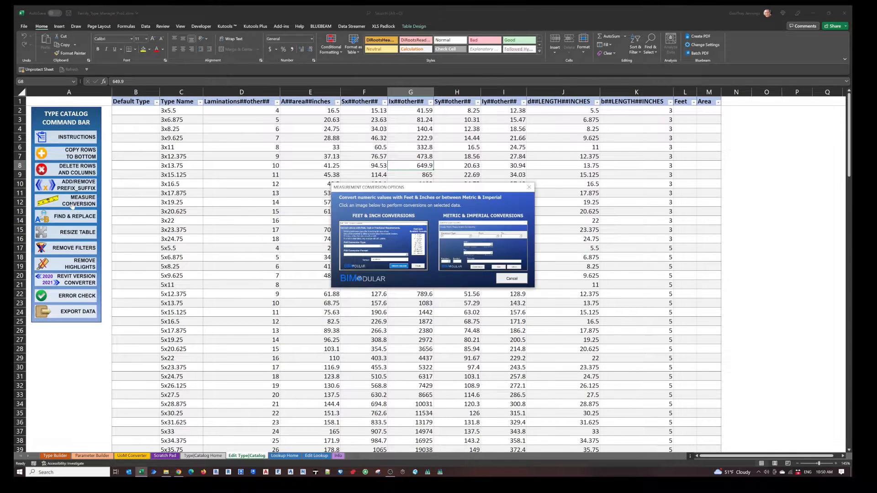
pyautogui.click(366, 236)
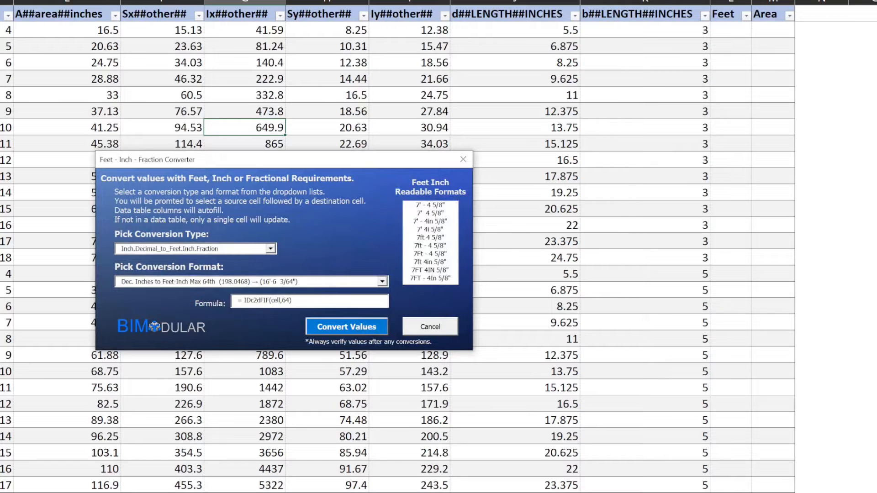
pyautogui.click(272, 249)
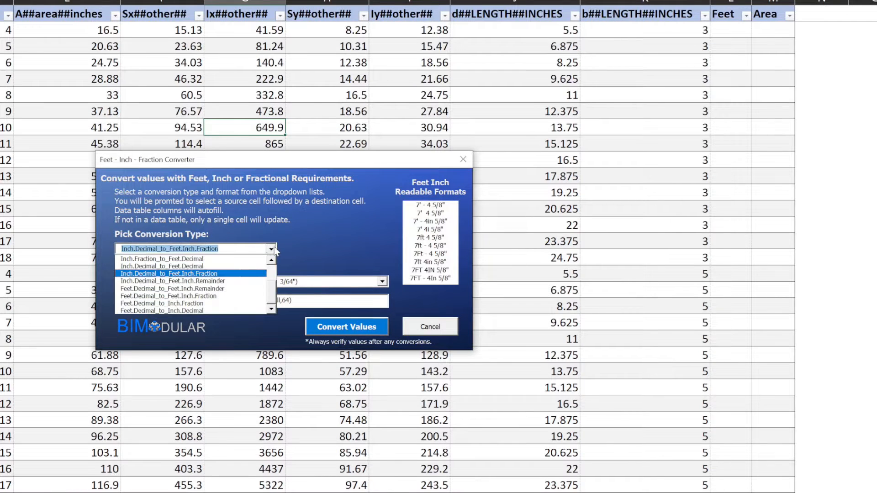
pyautogui.moveTo(271, 290); pyautogui.dragTo(276, 308)
pyautogui.click(196, 277)
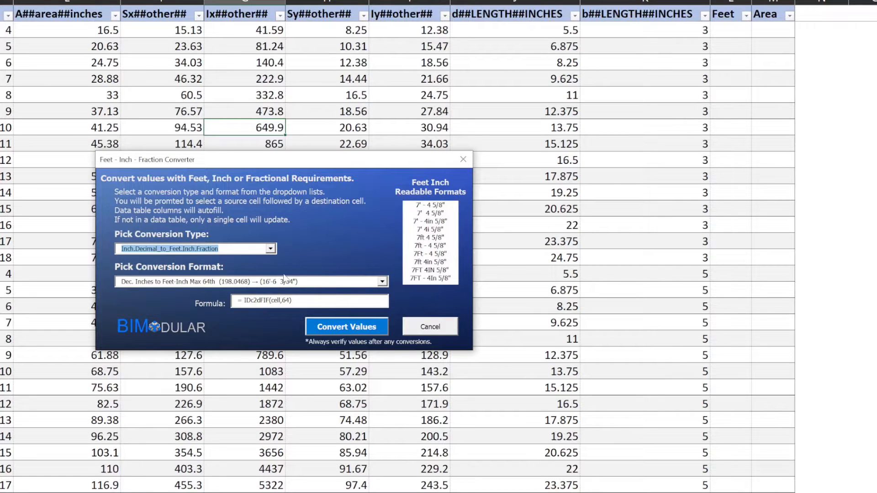
pyautogui.click(382, 282)
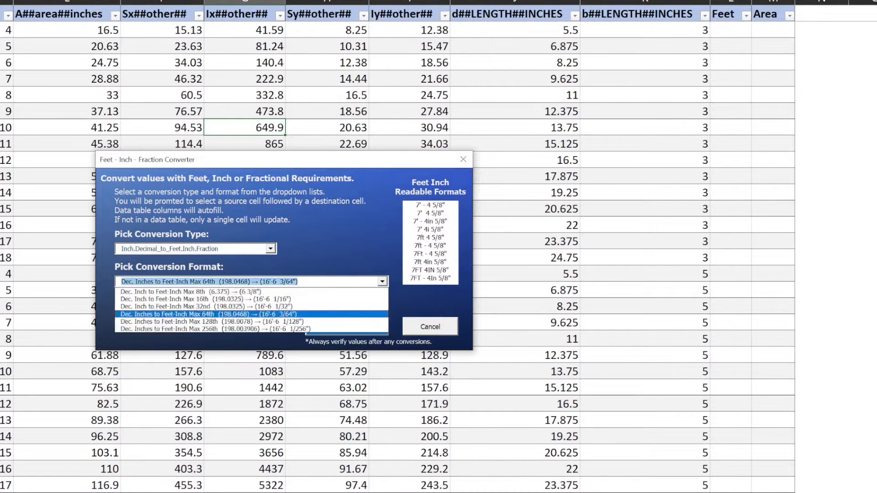
pyautogui.click(307, 316)
pyautogui.moveTo(325, 161); pyautogui.dragTo(117, 204)
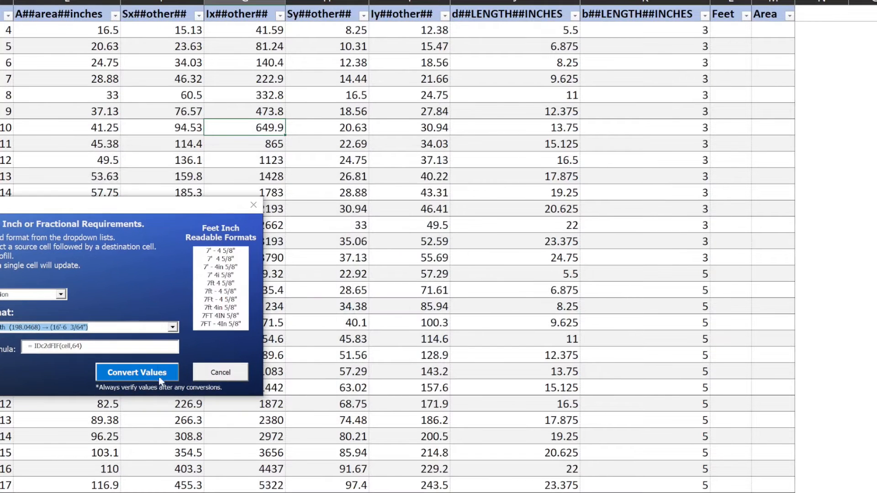
# - Convert the d##LENGTH##INCHES values into the Feet column, and widen column L to fit them
pyautogui.click(148, 374)
pyautogui.click(332, 355)
pyautogui.click(519, 125)
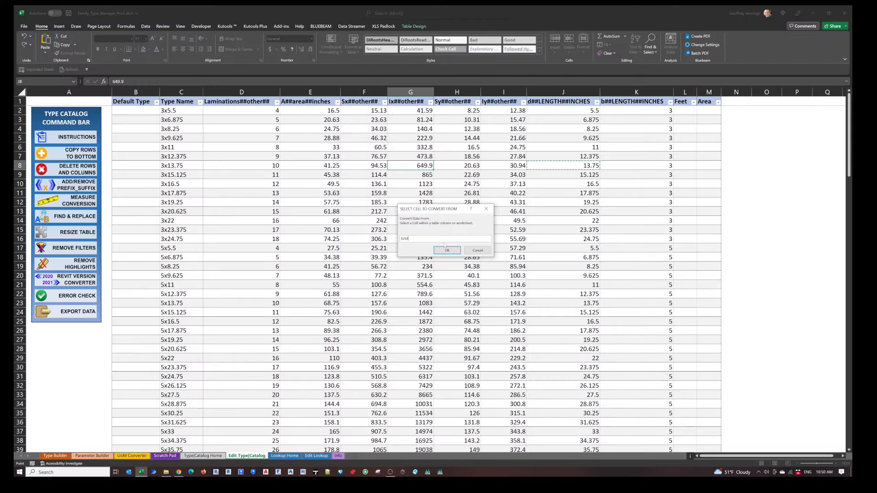
pyautogui.click(446, 250)
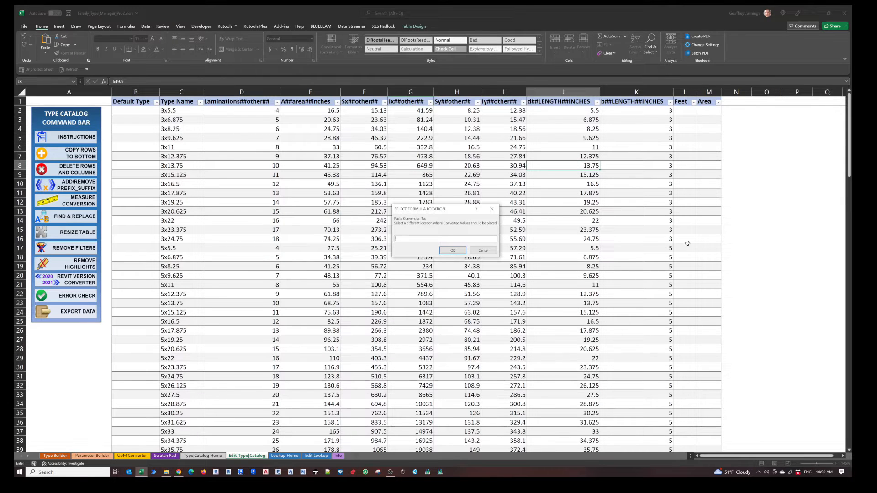
pyautogui.click(457, 250)
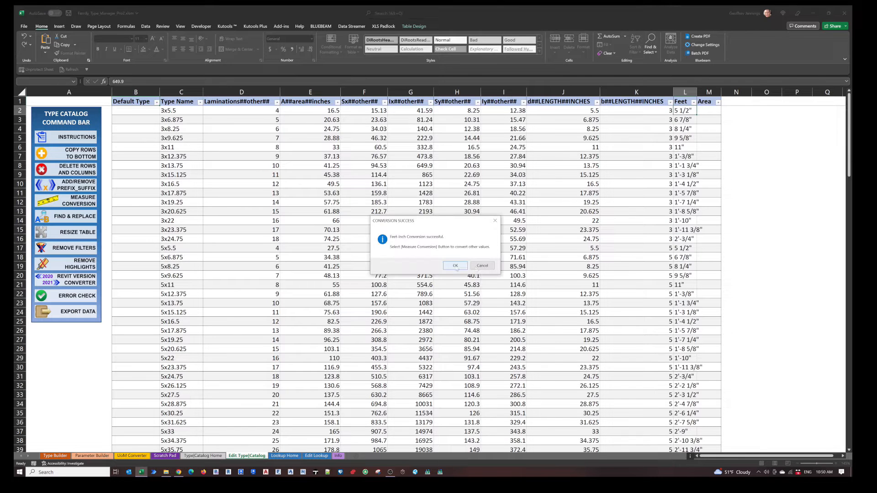
pyautogui.click(461, 266)
pyautogui.moveTo(697, 92); pyautogui.dragTo(764, 91)
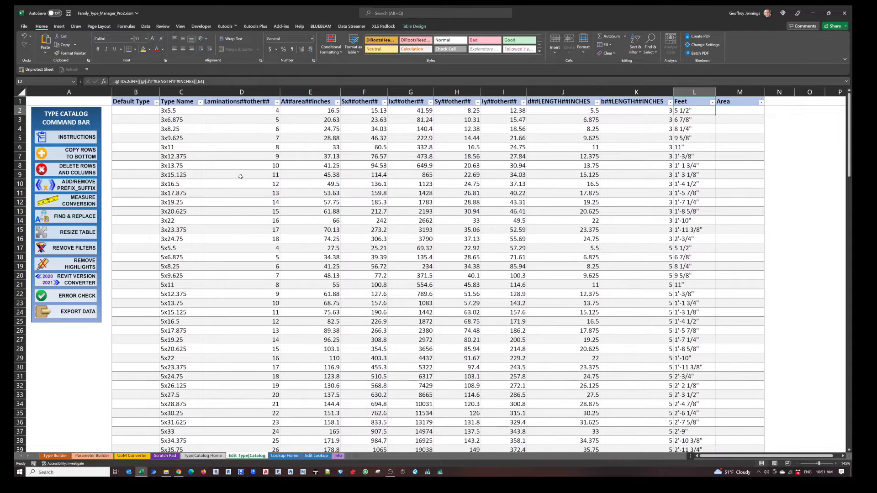
# - Set up an imperial area conversion from square inches to square feet with precision 2 and the symbol sf
pyautogui.click(90, 208)
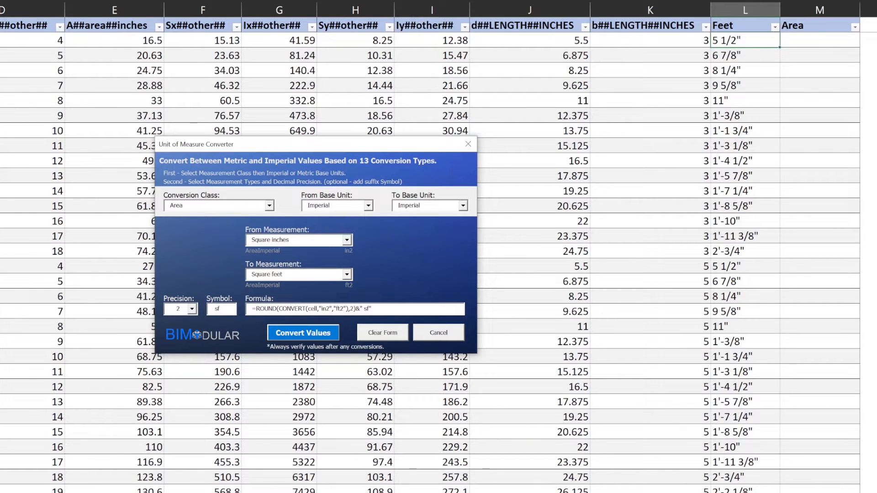
pyautogui.click(462, 205)
pyautogui.click(463, 205)
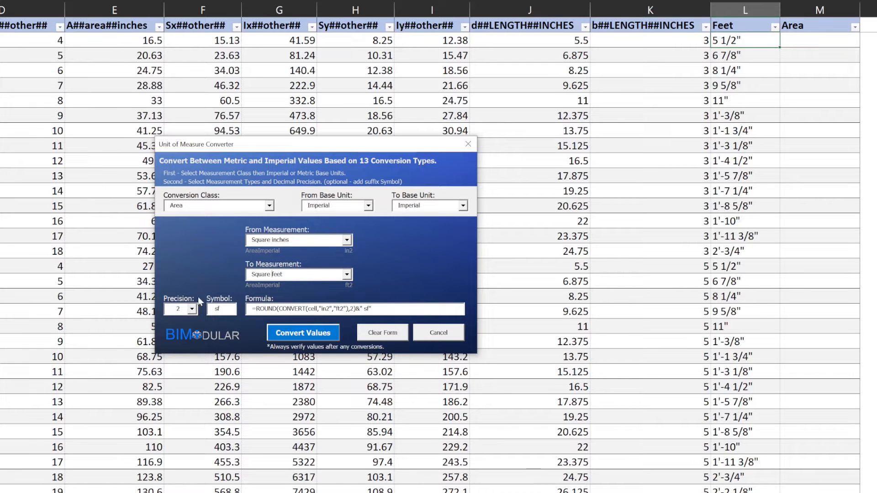
pyautogui.click(192, 310)
pyautogui.click(191, 310)
# - Convert the A##area##inches values into the Area column, using E9 as the source cell, and review the filled column
pyautogui.click(314, 337)
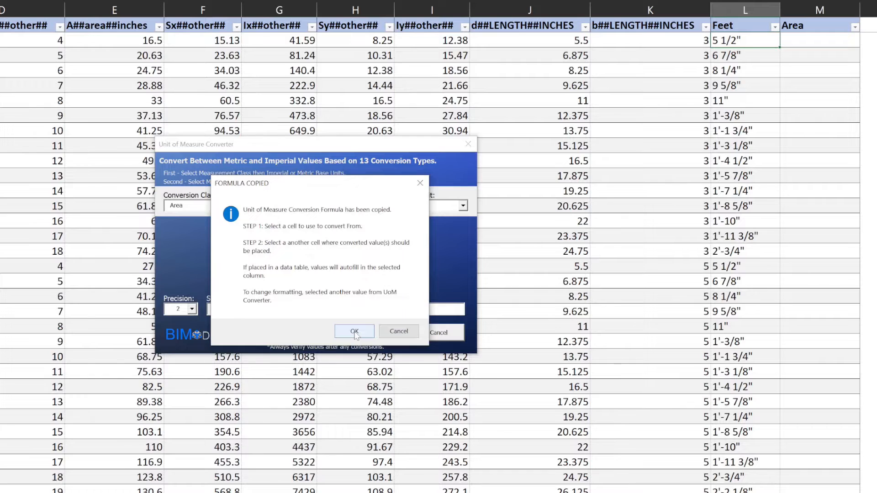
pyautogui.click(355, 332)
pyautogui.click(135, 151)
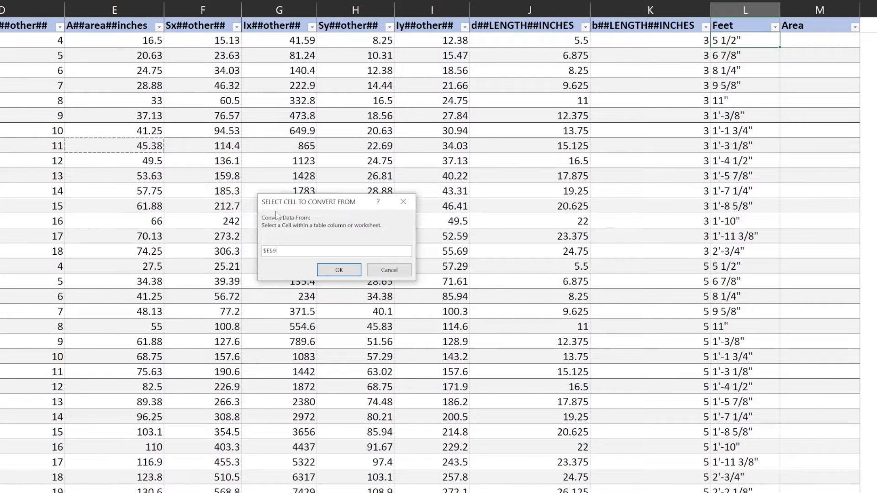
pyautogui.click(339, 270)
pyautogui.click(286, 313)
pyautogui.click(821, 260)
pyautogui.click(348, 270)
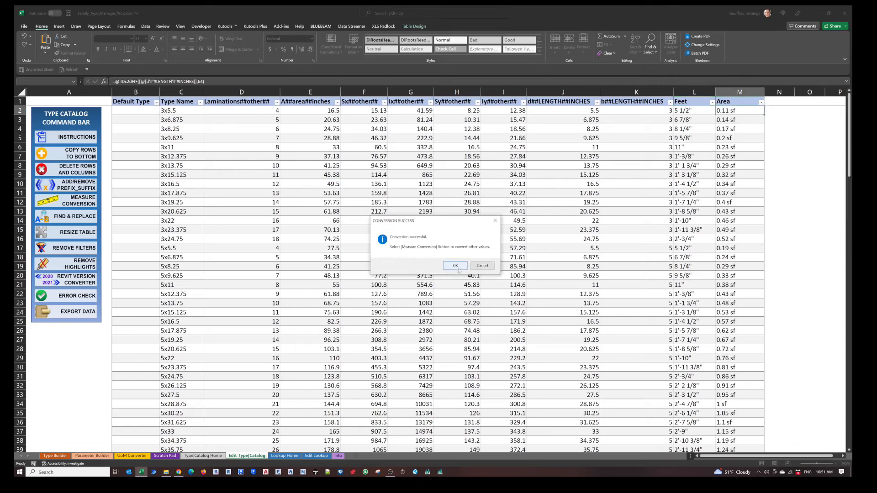
pyautogui.click(457, 267)
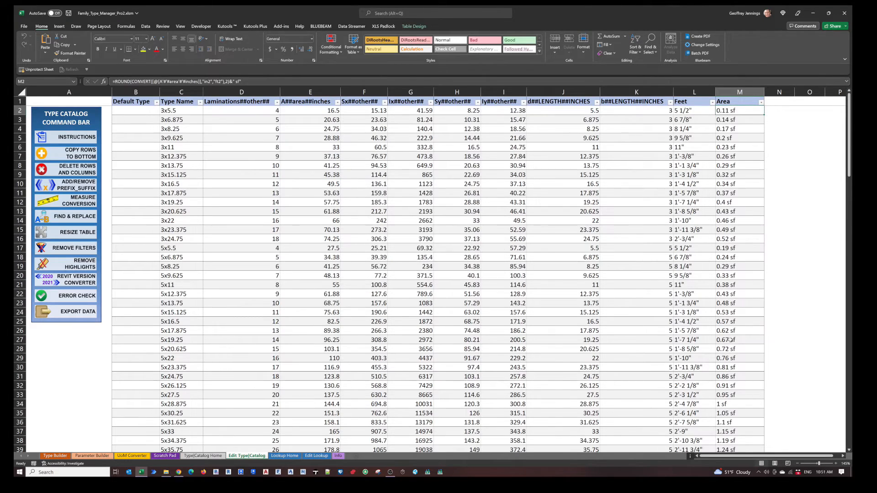
pyautogui.scroll(-10, 729, 340)
pyautogui.scroll(10, 729, 340)
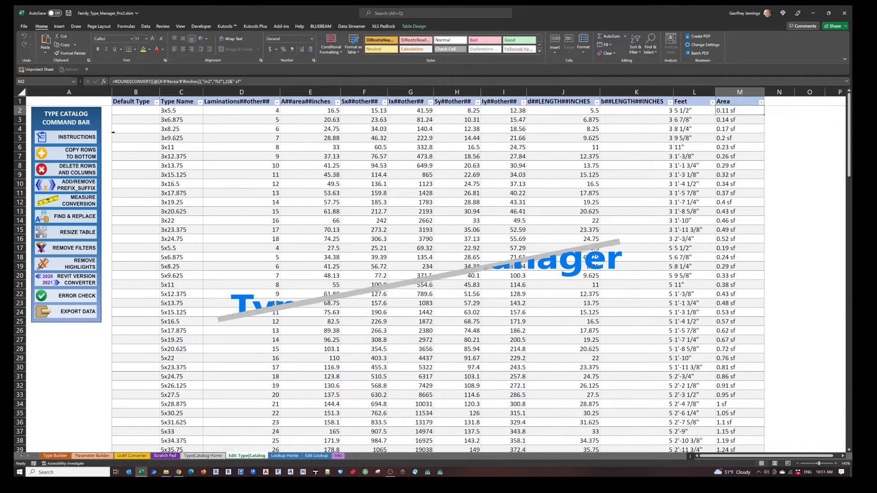
# - Enter "d" in Default Type cells B11, B17, B23, B28, B30 and B36, and fill B23 down to B26
pyautogui.press('Tab')
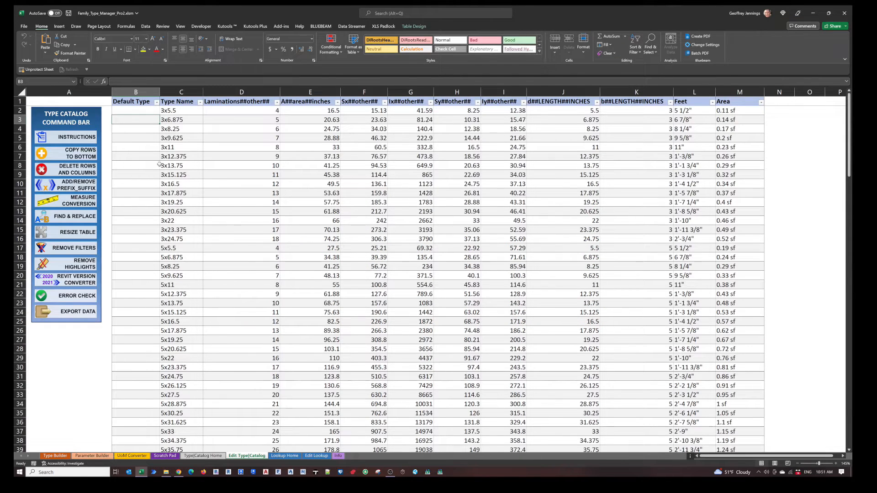
pyautogui.click(135, 193)
pyautogui.write('d')
pyautogui.click(136, 248)
pyautogui.write('d')
pyautogui.click(136, 303)
pyautogui.write('d')
pyautogui.click(135, 367)
pyautogui.write('d')
pyautogui.click(135, 420)
pyautogui.write('d')
pyautogui.click(136, 349)
pyautogui.write('d')
pyautogui.click(137, 304)
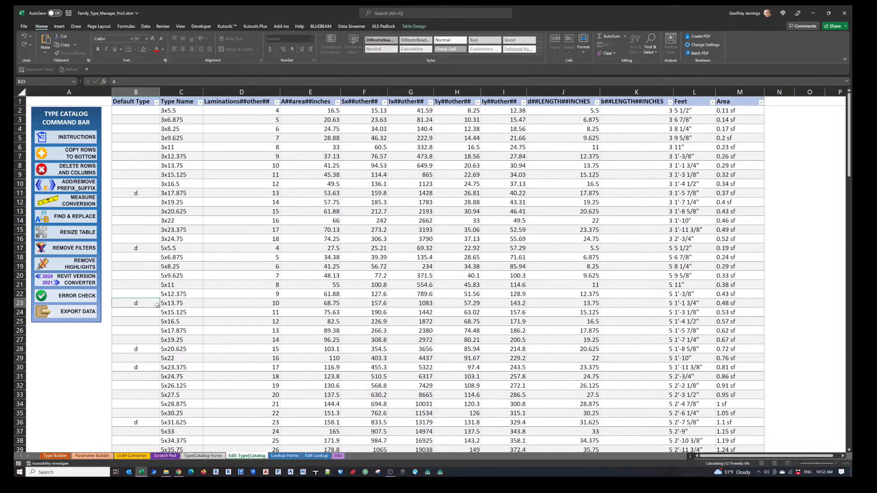
pyautogui.moveTo(160, 308); pyautogui.dragTo(159, 336)
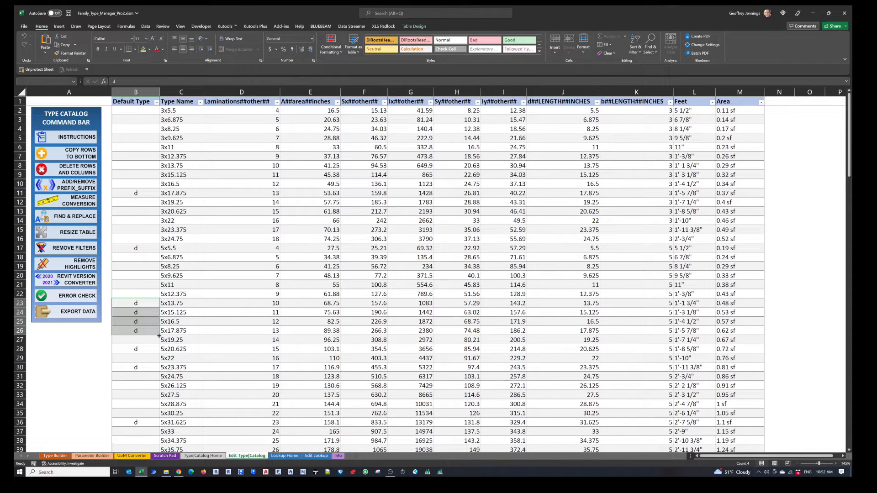
# - Clear the "d" marks from the Default Type cells B7:B37
pyautogui.moveTo(140, 431); pyautogui.dragTo(137, 155)
pyautogui.press('Delete')
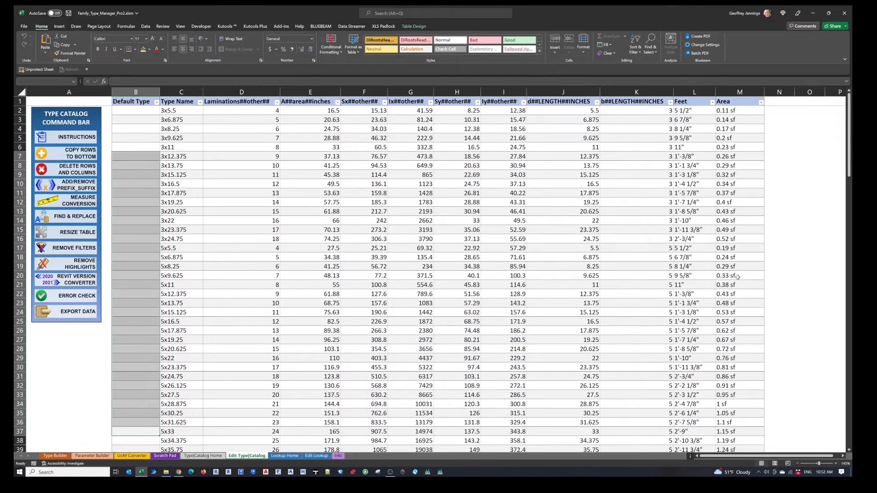
# - Set up a find for "sf" in formulas, limited to the selected cells H20:H30
pyautogui.click(76, 219)
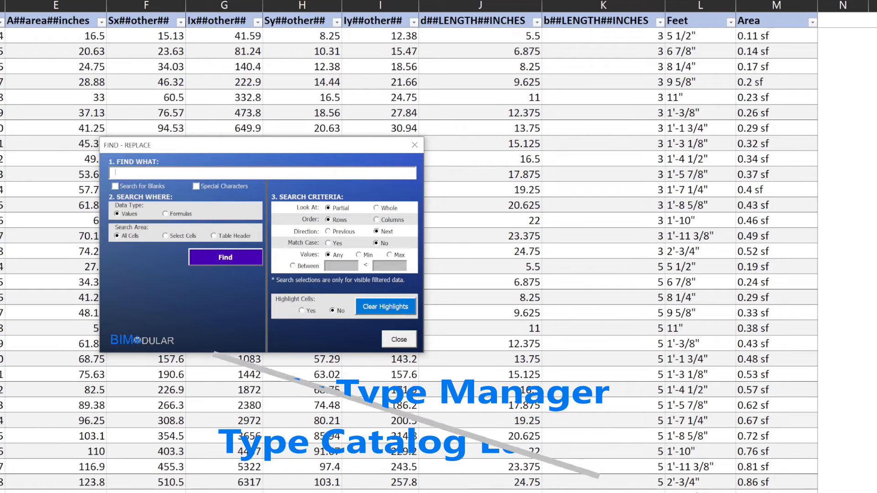
pyautogui.write('sf')
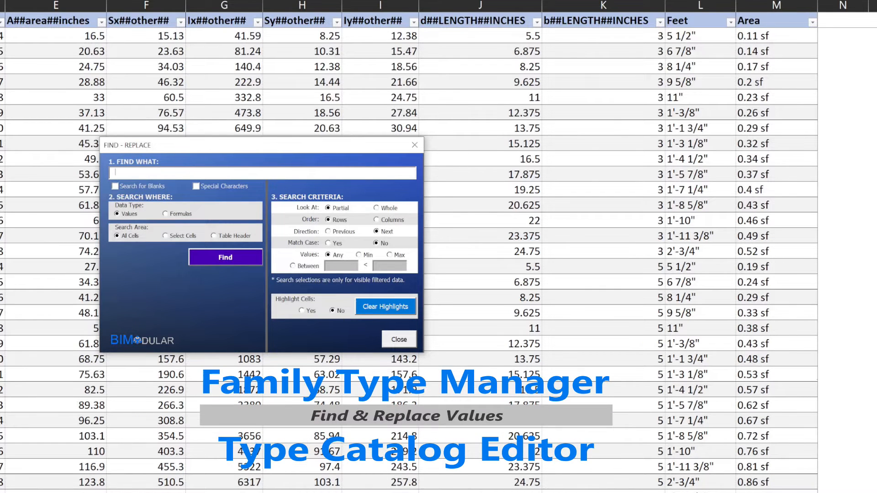
pyautogui.click(175, 214)
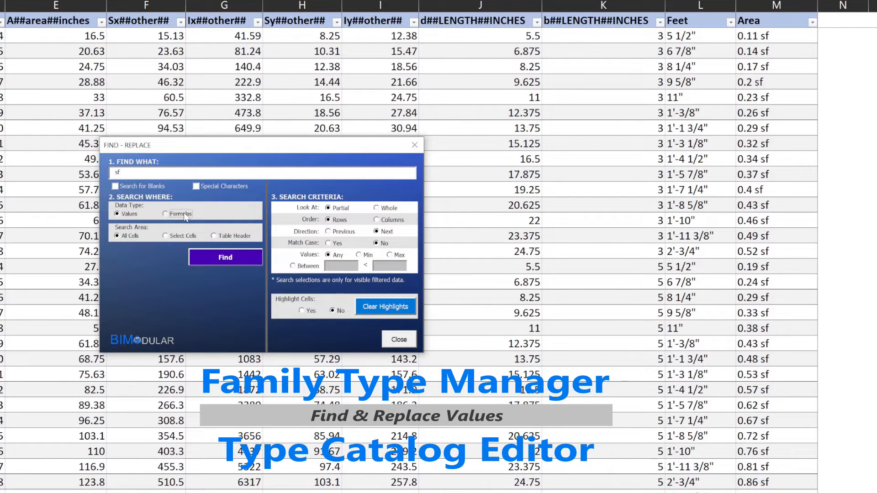
pyautogui.click(170, 237)
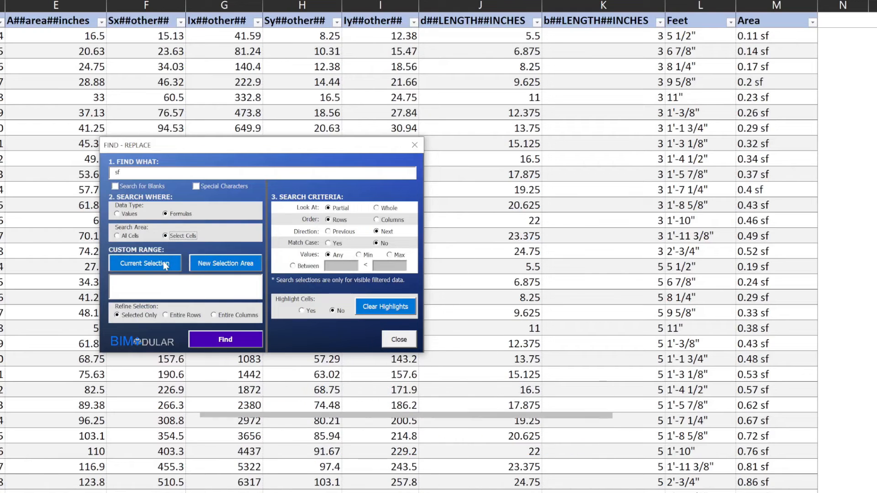
pyautogui.click(220, 264)
pyautogui.moveTo(322, 466); pyautogui.dragTo(323, 315)
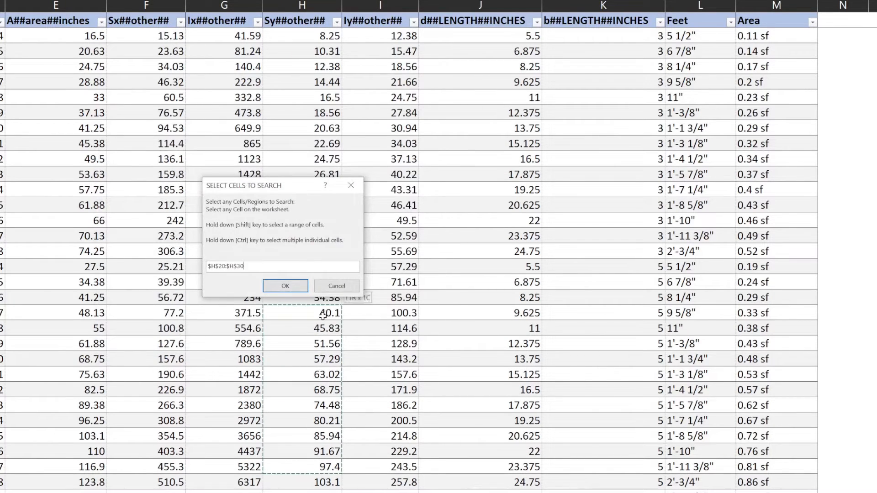
pyautogui.click(285, 286)
# - Extend the search area to entire rows, turn on cell highlighting, and run the find
pyautogui.click(180, 316)
pyautogui.click(302, 310)
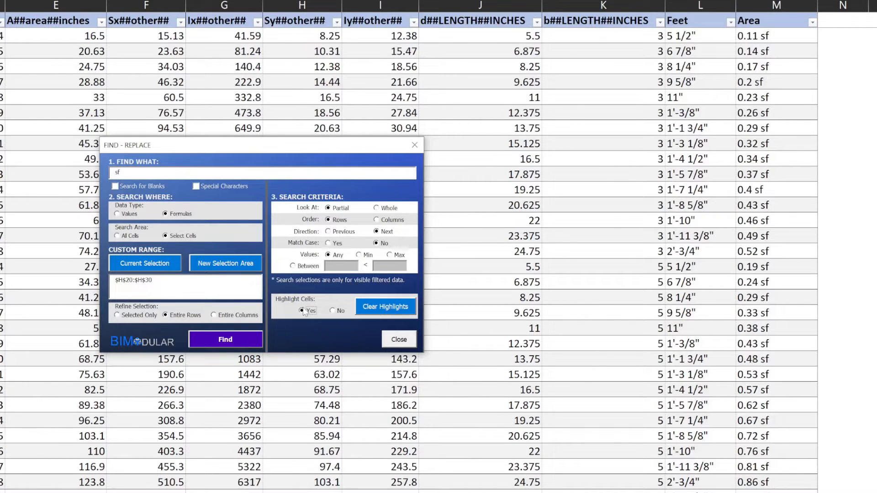
pyautogui.click(233, 335)
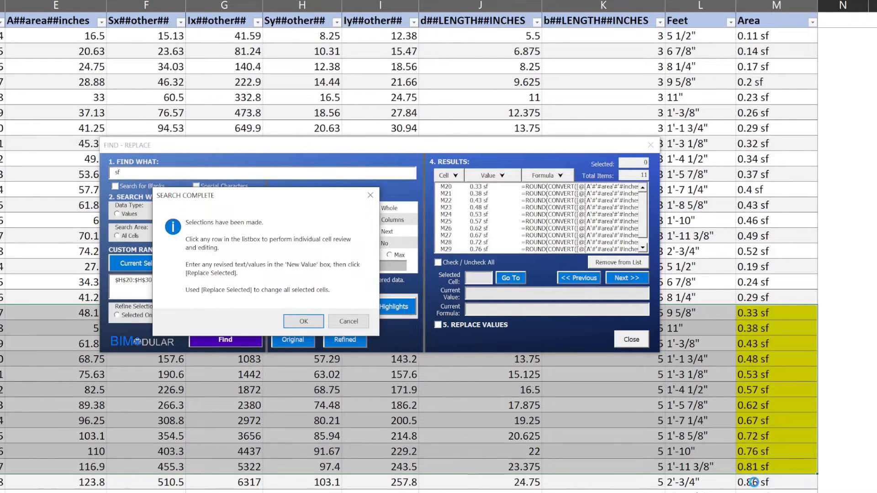
pyautogui.click(303, 321)
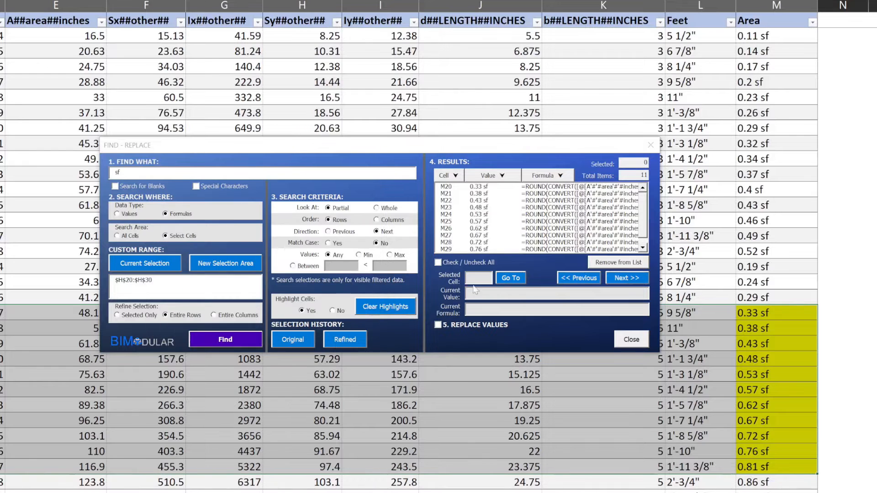
# - Select all found cells, enable value replacement, and enter ft2"),2)&" sf" as the partial value to replace
pyautogui.click(461, 262)
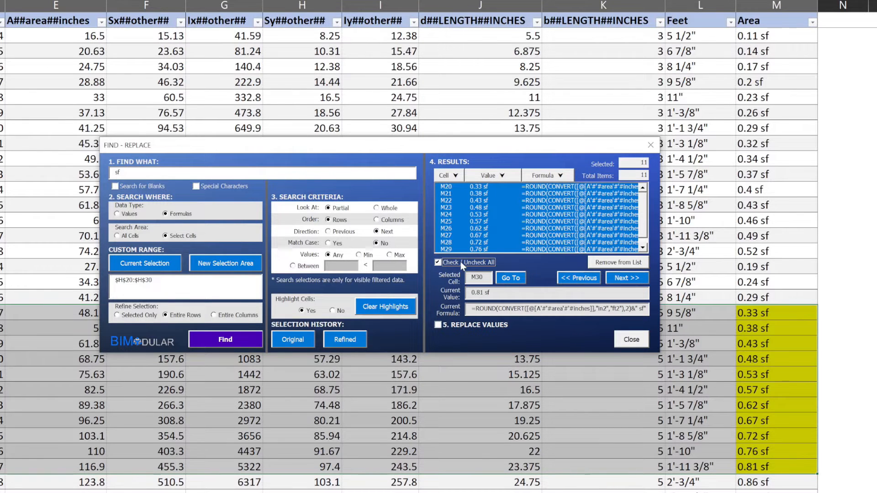
pyautogui.click(461, 325)
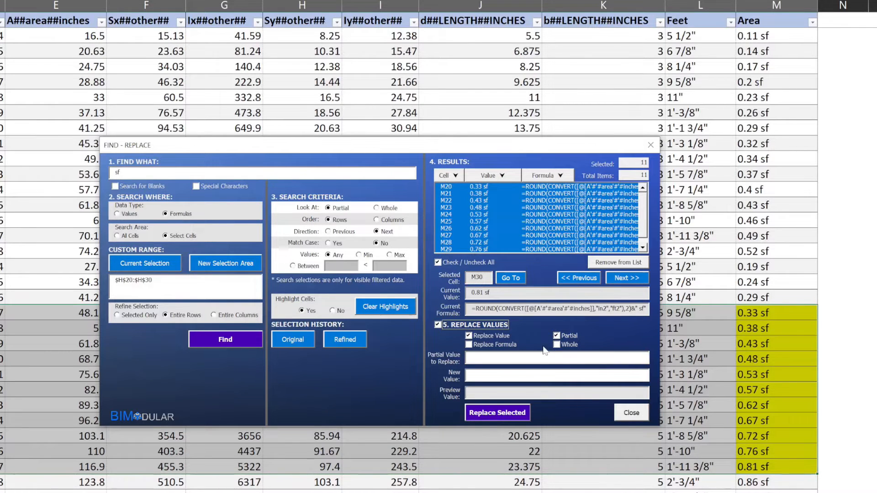
pyautogui.moveTo(498, 309); pyautogui.dragTo(651, 319)
pyautogui.hotkey('ctrl', 'c')
pyautogui.click(511, 357)
pyautogui.hotkey('ctrl', 'v')
# - Set the replacement's new value to mm2"),2)&" mm2"
pyautogui.press('Tab')
pyautogui.hotkey('ctrl', 'v')
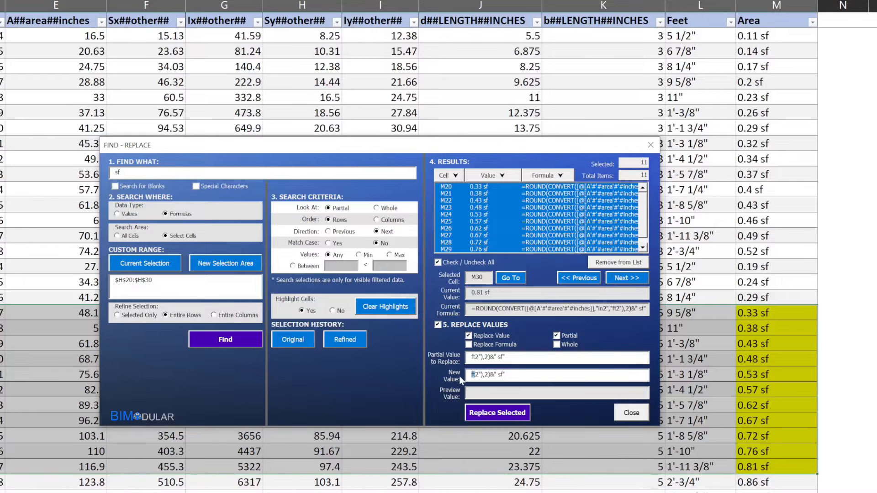
pyautogui.write('mm')
pyautogui.moveTo(509, 375); pyautogui.dragTo(505, 375)
pyautogui.write(',')
pyautogui.press('BackSpace')
pyautogui.write('mm2')
# - Target formulas with partial matching, check the previewed formula, and run the replacement on the selected cells
pyautogui.click(502, 345)
pyautogui.click(569, 337)
pyautogui.click(569, 337)
pyautogui.click(543, 375)
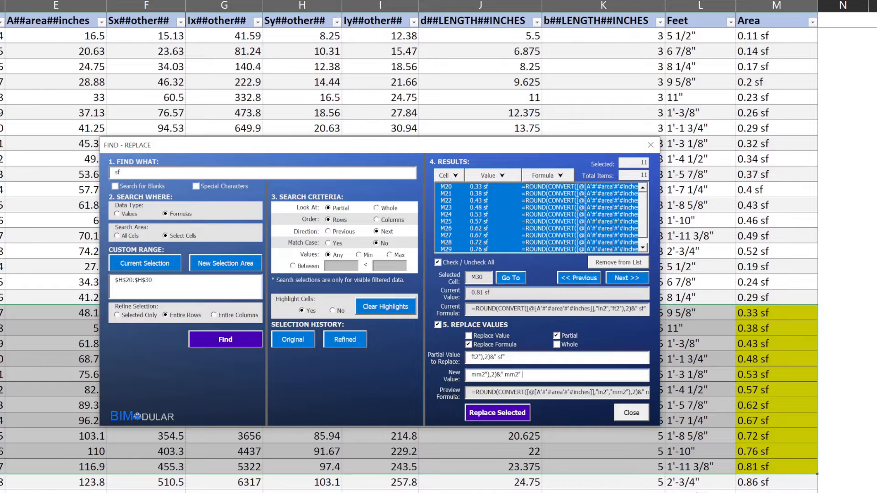
pyautogui.moveTo(552, 393); pyautogui.dragTo(484, 393)
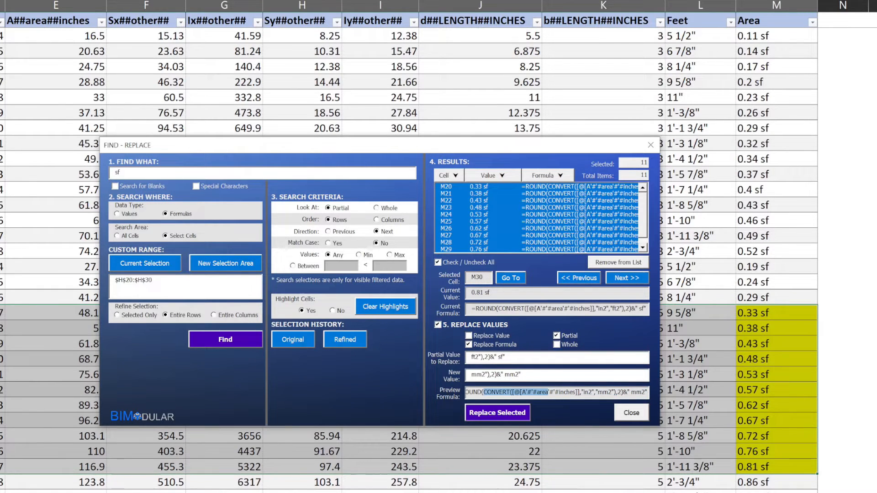
pyautogui.click(496, 412)
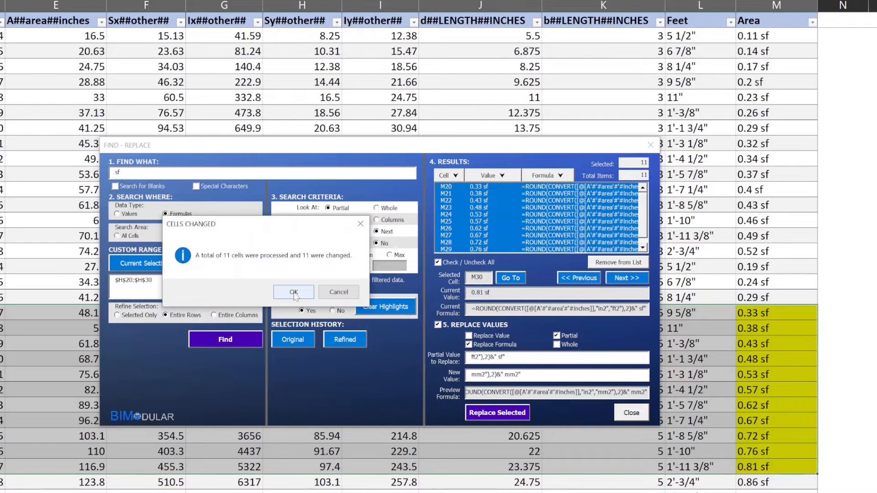
# - Apply the replaced mm2 formula to the entire Area column, close Find-Replace, and review the converted areas down the table
pyautogui.click(297, 292)
pyautogui.click(303, 295)
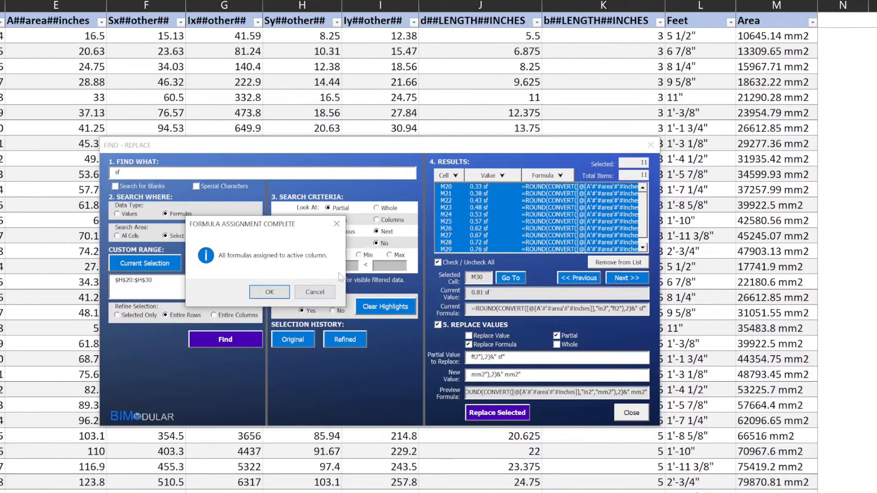
pyautogui.click(269, 292)
pyautogui.click(634, 416)
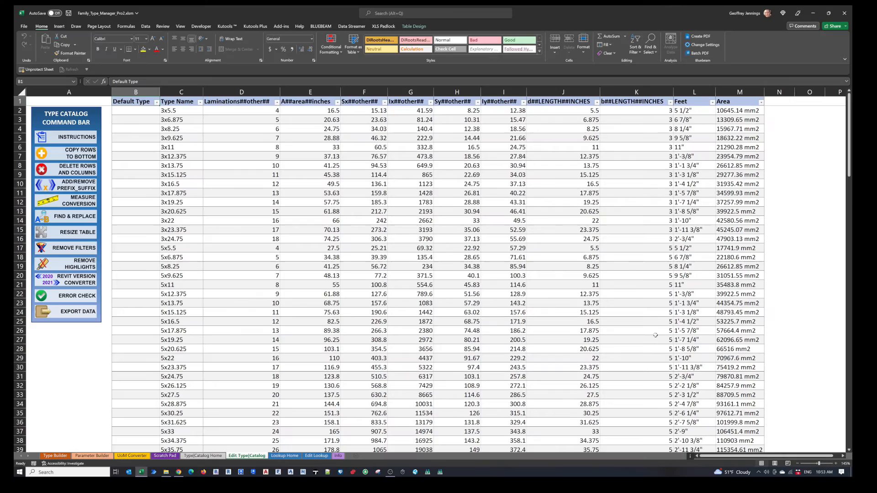
pyautogui.scroll(-20, 746, 204)
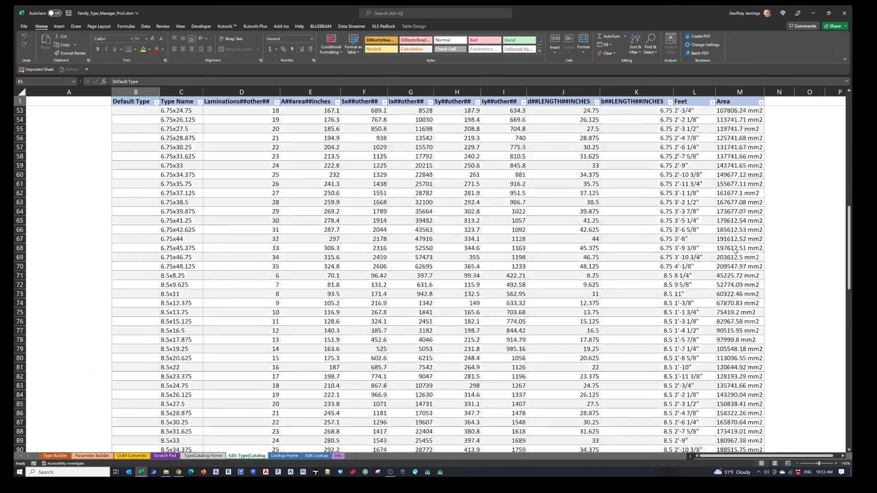
pyautogui.scroll(20, 735, 250)
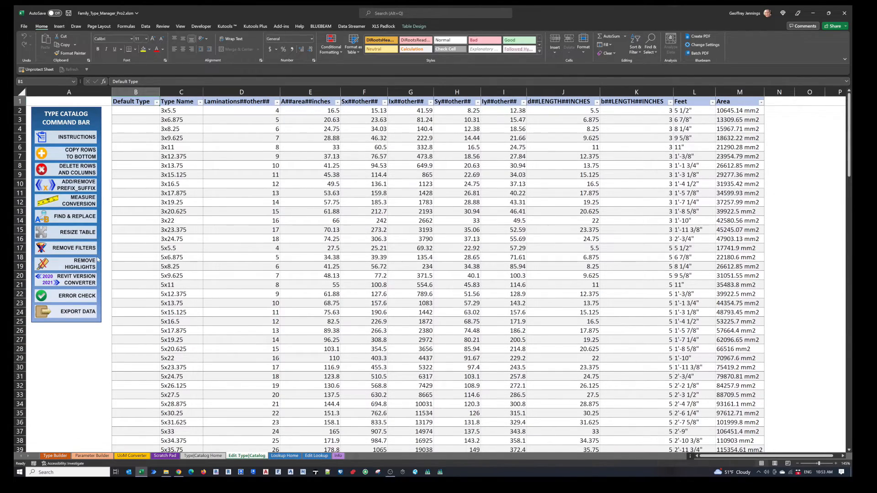
# - Convert the type catalog headers for Revit 2010-2020, and convert them back for 2021-Current
pyautogui.click(72, 283)
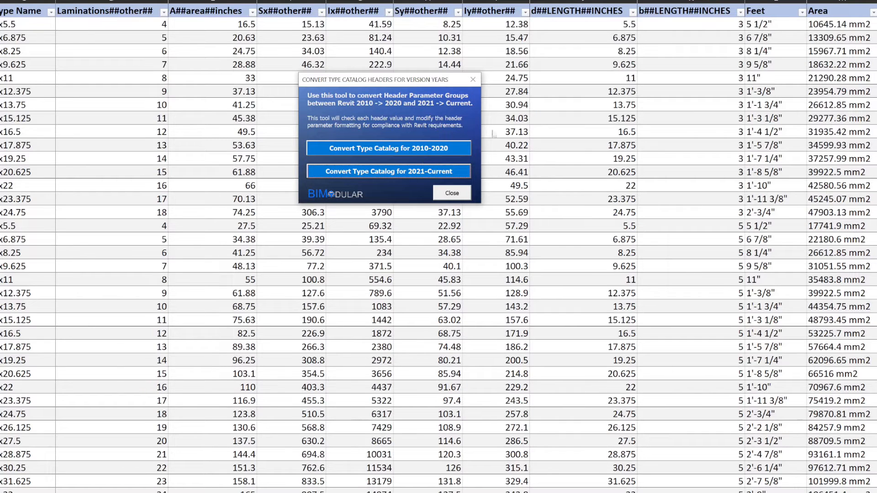
pyautogui.click(462, 147)
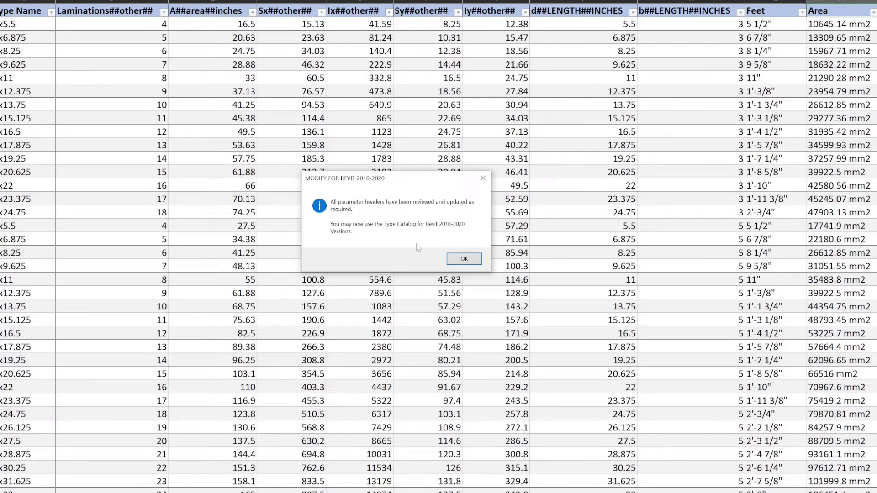
pyautogui.click(464, 259)
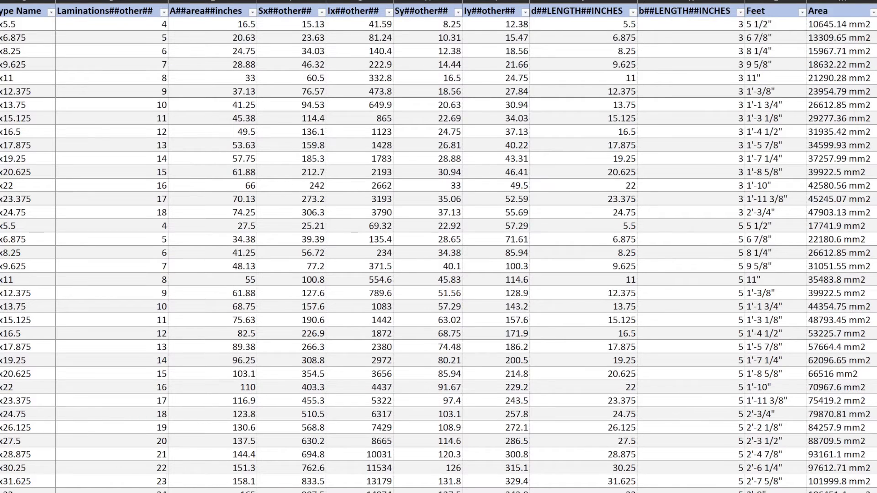
pyautogui.click(415, 176)
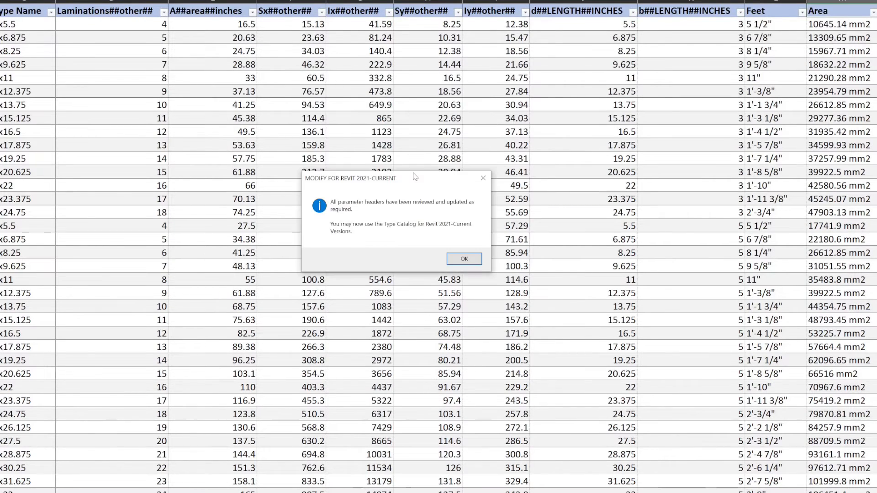
pyautogui.click(461, 259)
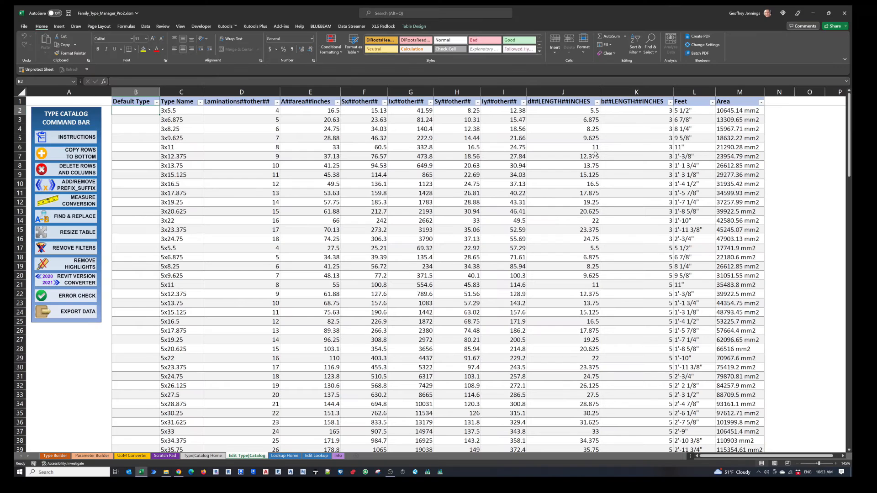
# - Run all required error checks on the type catalog values and remove the error highlights from the table
pyautogui.click(69, 298)
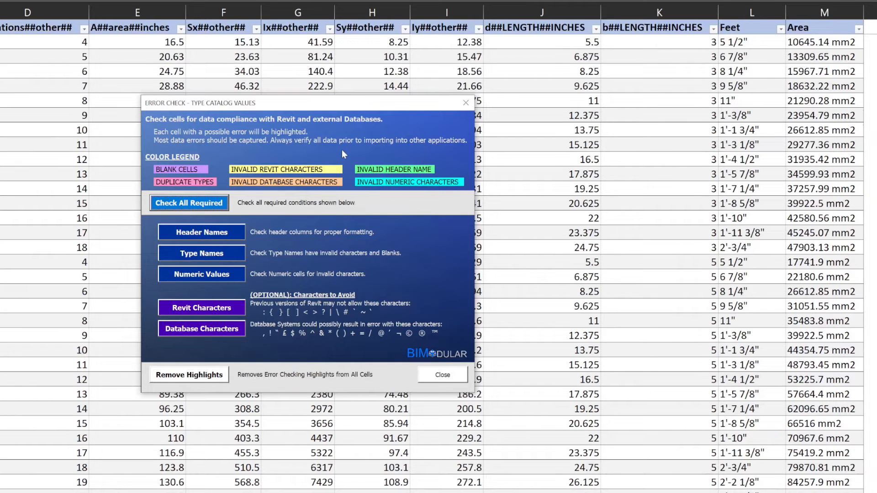
pyautogui.click(199, 209)
pyautogui.click(413, 309)
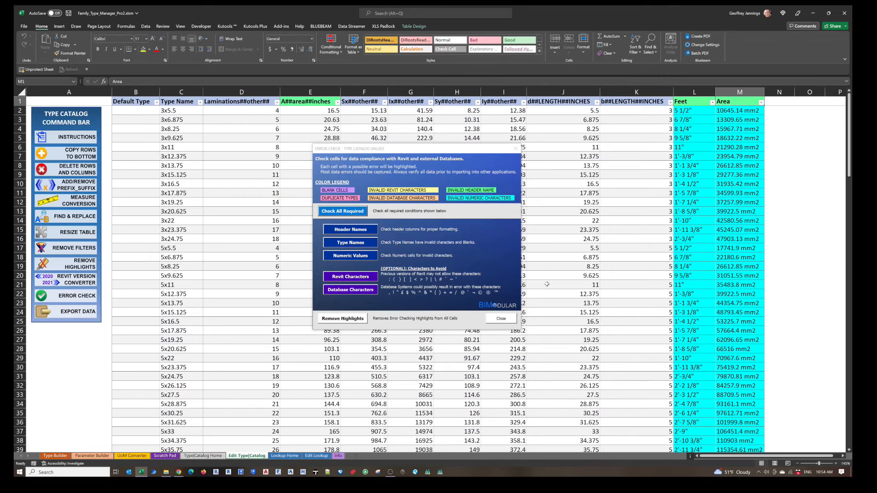
pyautogui.click(511, 320)
pyautogui.click(80, 265)
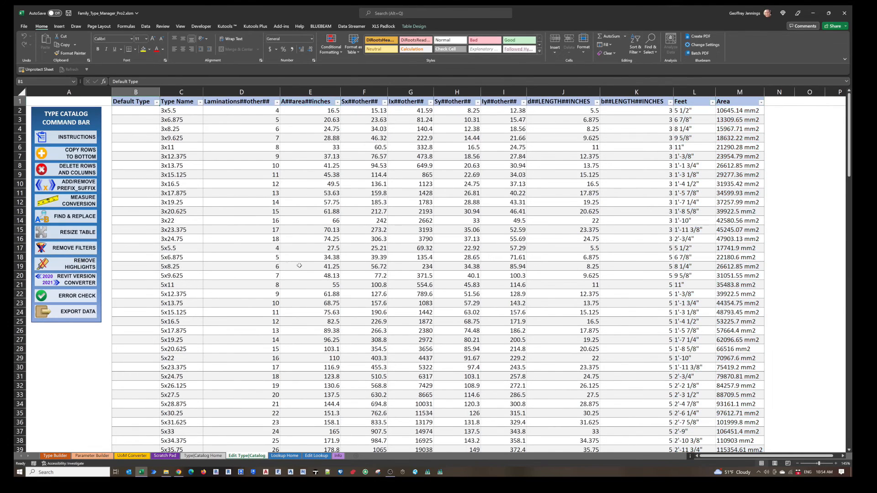
# - Delete the Feet and Area columns from the type catalog table using their currently selected cells
pyautogui.moveTo(692, 214); pyautogui.dragTo(736, 211)
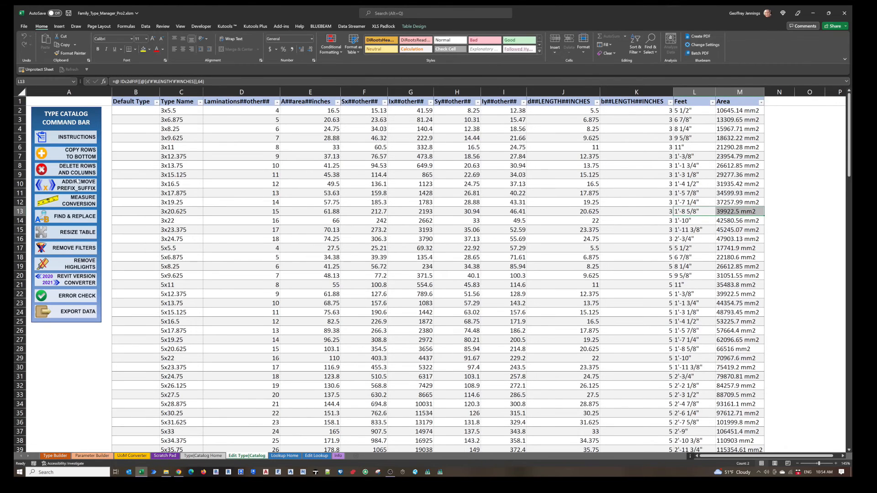
pyautogui.click(80, 173)
pyautogui.click(402, 174)
pyautogui.click(475, 213)
pyautogui.click(454, 264)
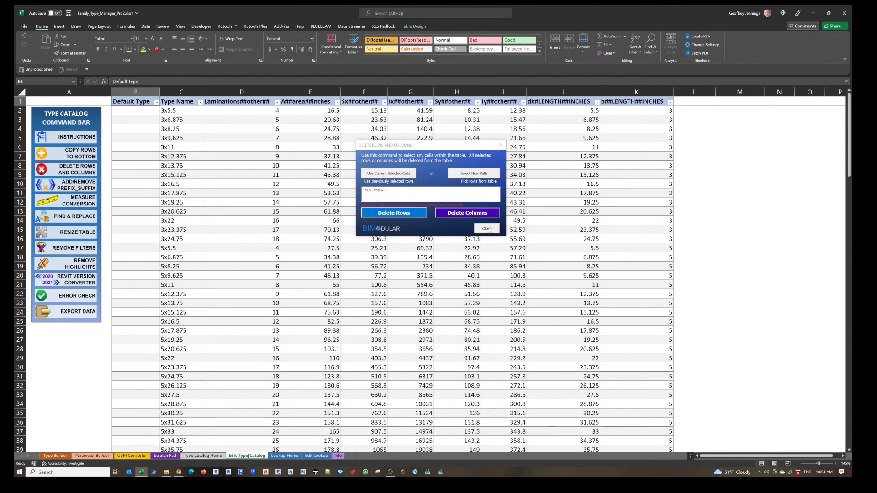
pyautogui.click(486, 228)
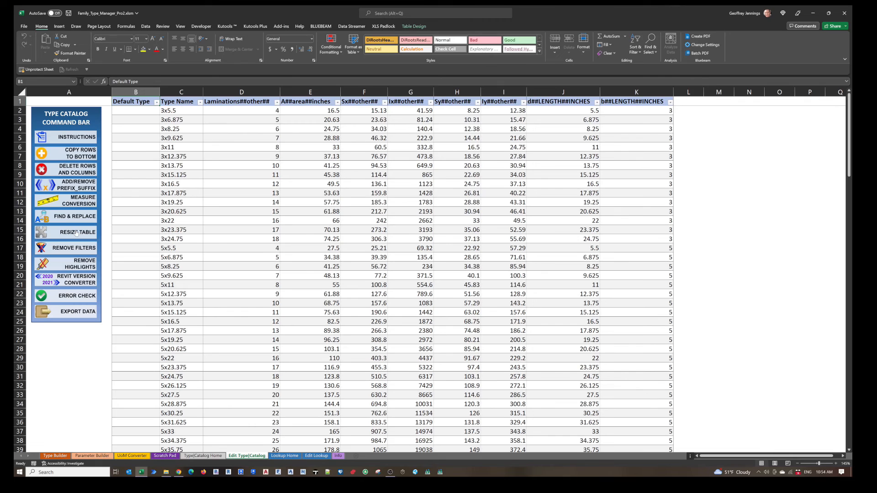
# - Leave the catalog editor for the Type|Catalog Home sheet to export the edited data
pyautogui.click(76, 312)
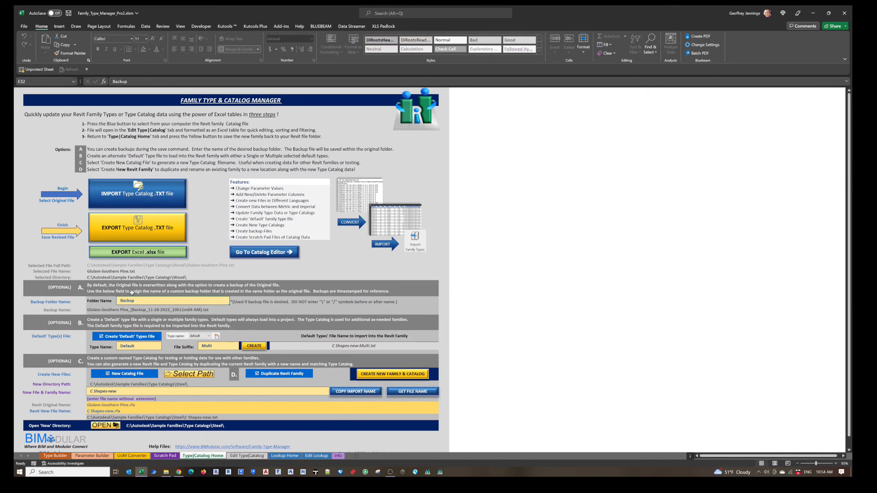